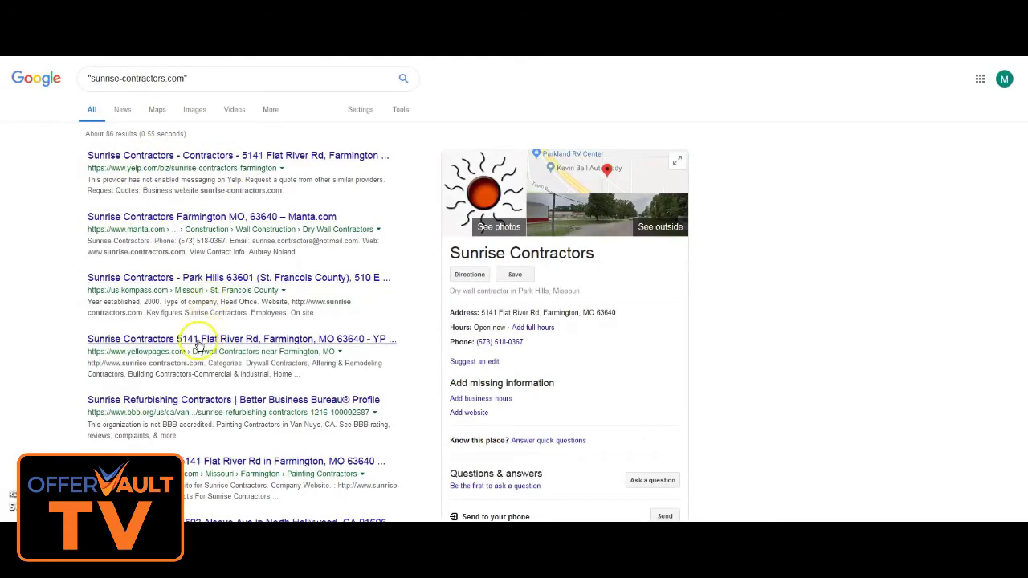
Browse the Namecheap domain results, briefly opening and closing the sign-in form
scroll(241, 370, down, 1)
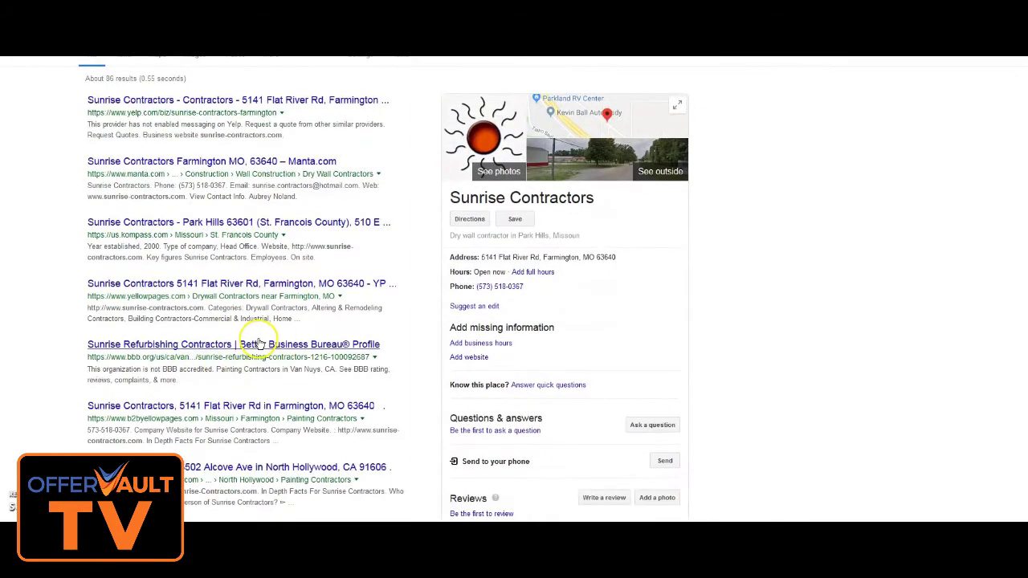
scroll(249, 355, down, 1)
scroll(241, 351, down, 2)
scroll(233, 356, down, 1)
scroll(230, 361, down, 1)
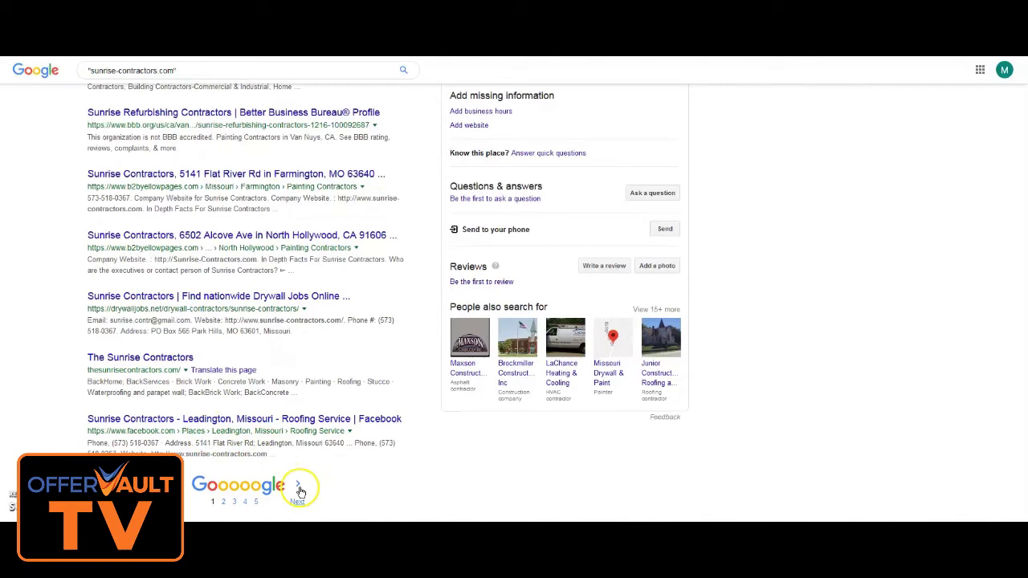
scroll(281, 438, up, 2)
scroll(277, 425, up, 3)
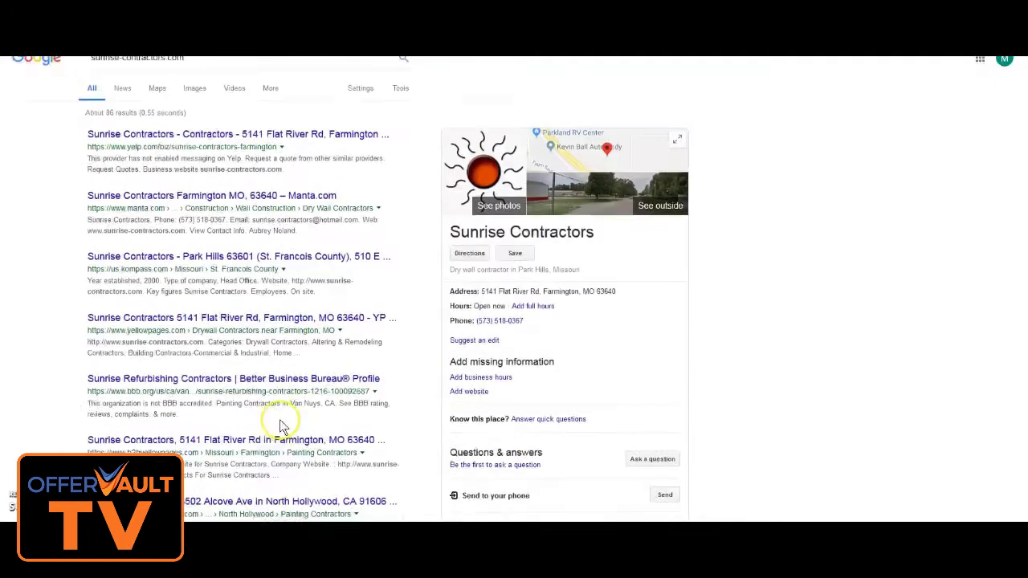
scroll(361, 369, up, 1)
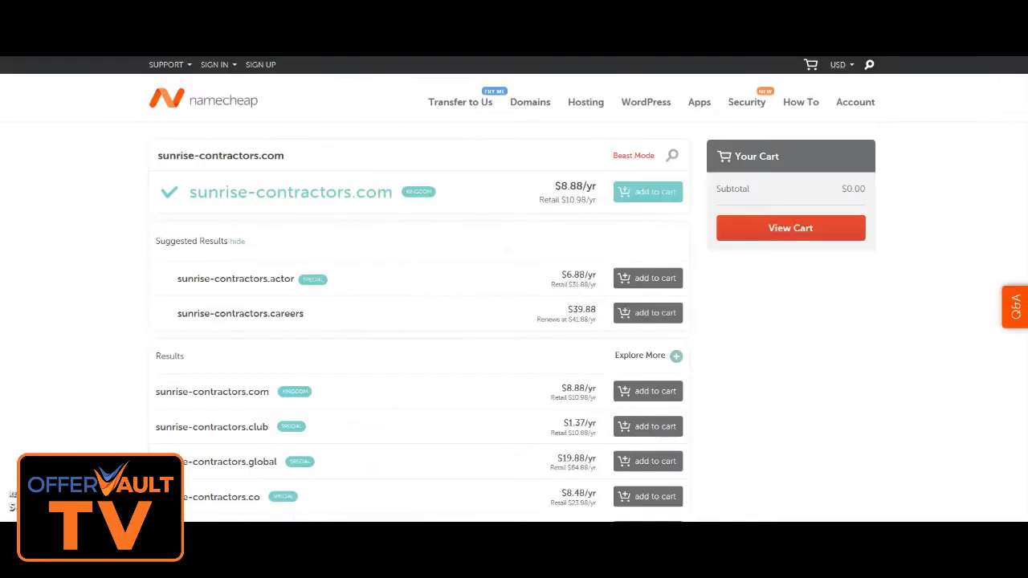
click(215, 64)
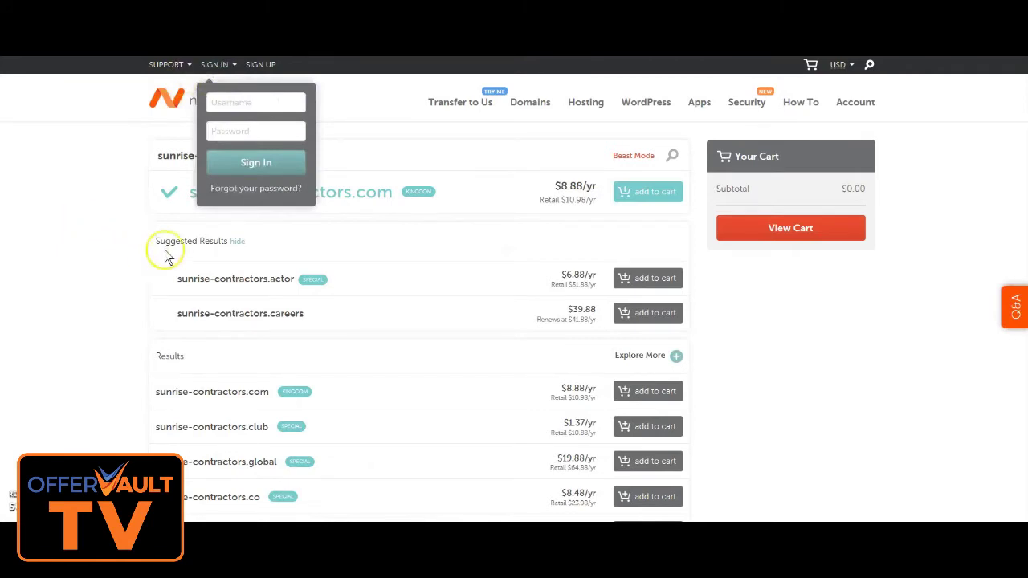
click(125, 239)
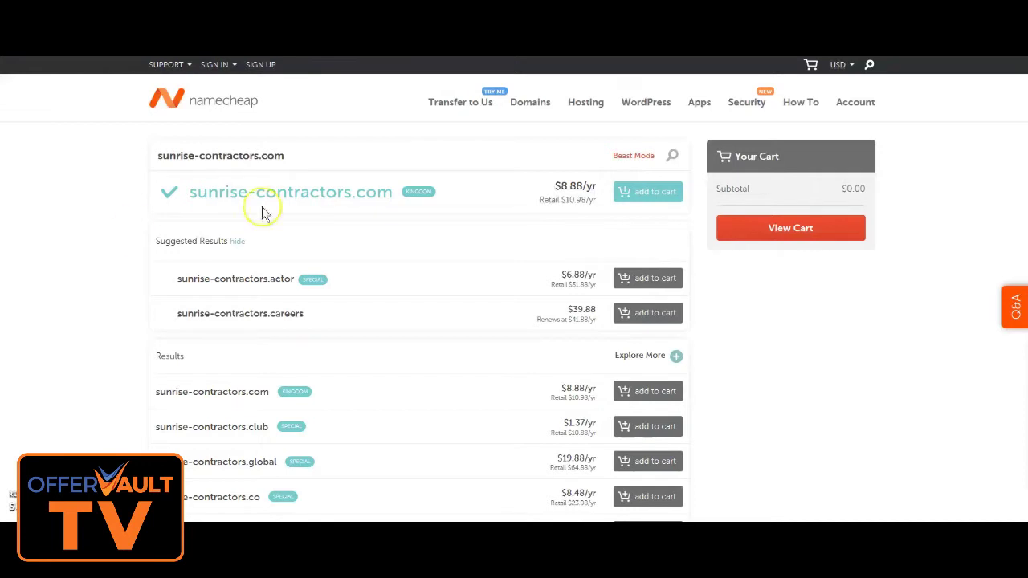
Add sunrise-contractors.com to the cart and review the cart for checkout
click(652, 191)
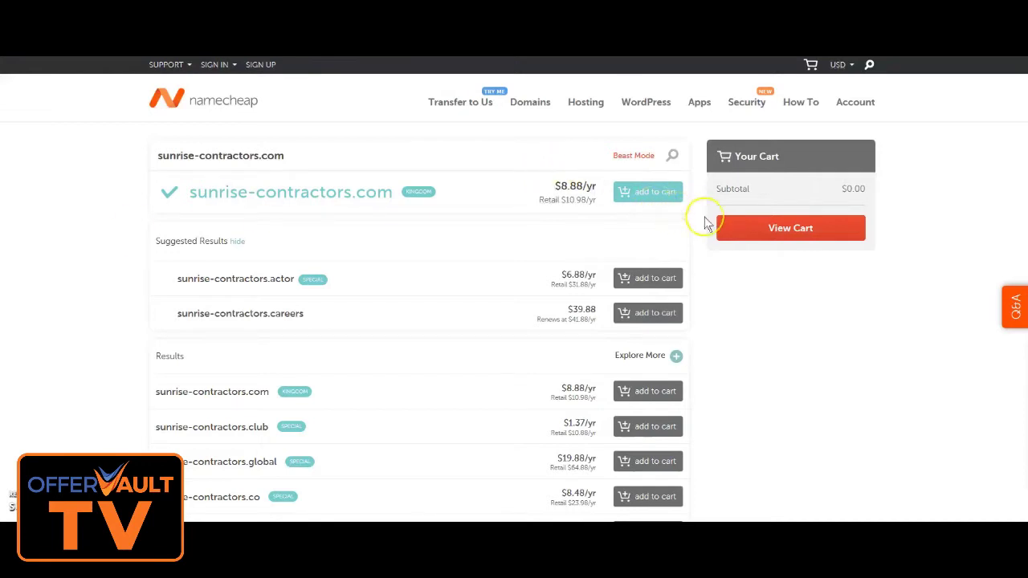
click(767, 241)
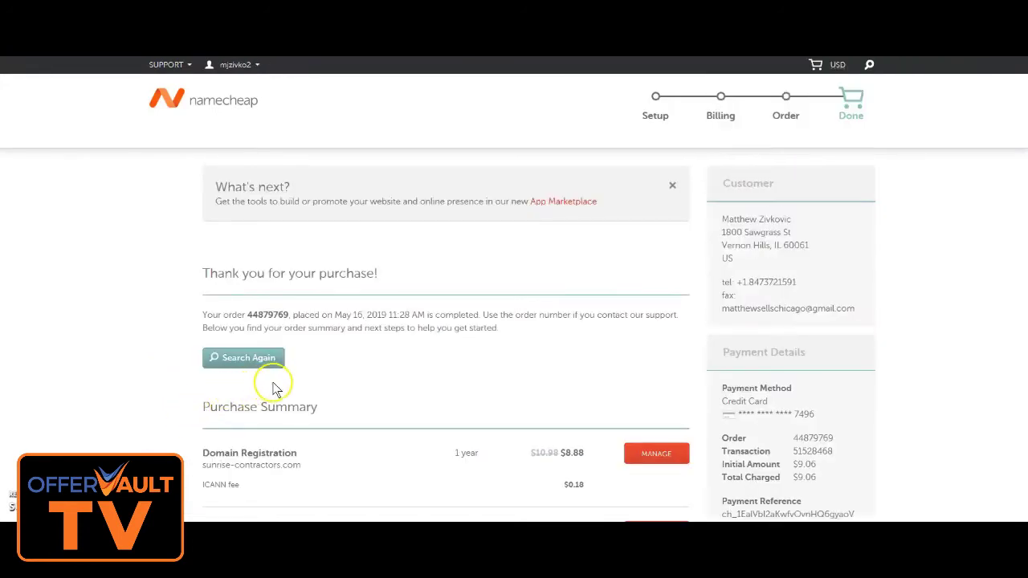
scroll(319, 388, down, 2)
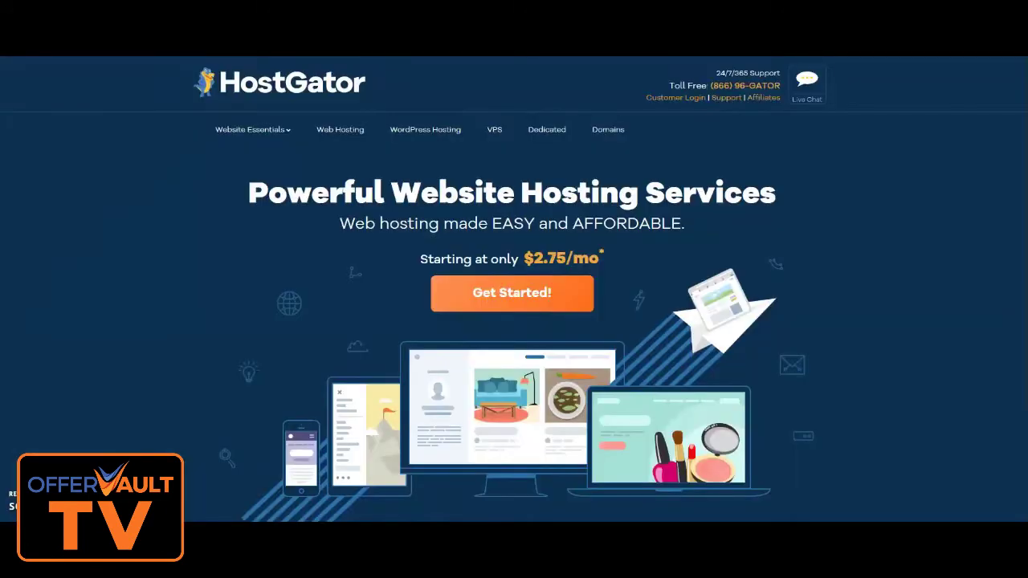
Log in to the HostGator Customer Portal with a saved email and password
click(666, 101)
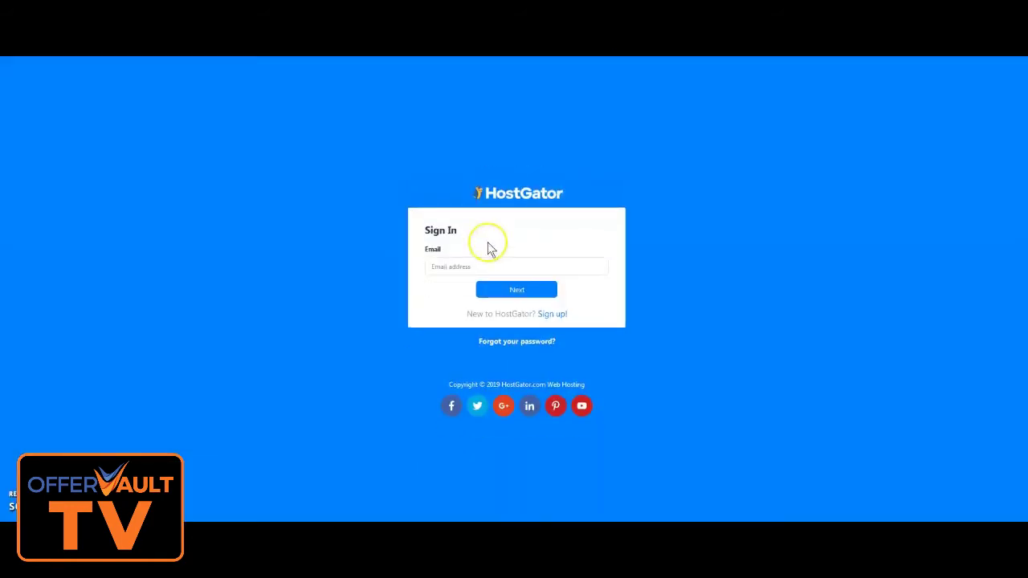
click(476, 263)
click(473, 281)
click(504, 294)
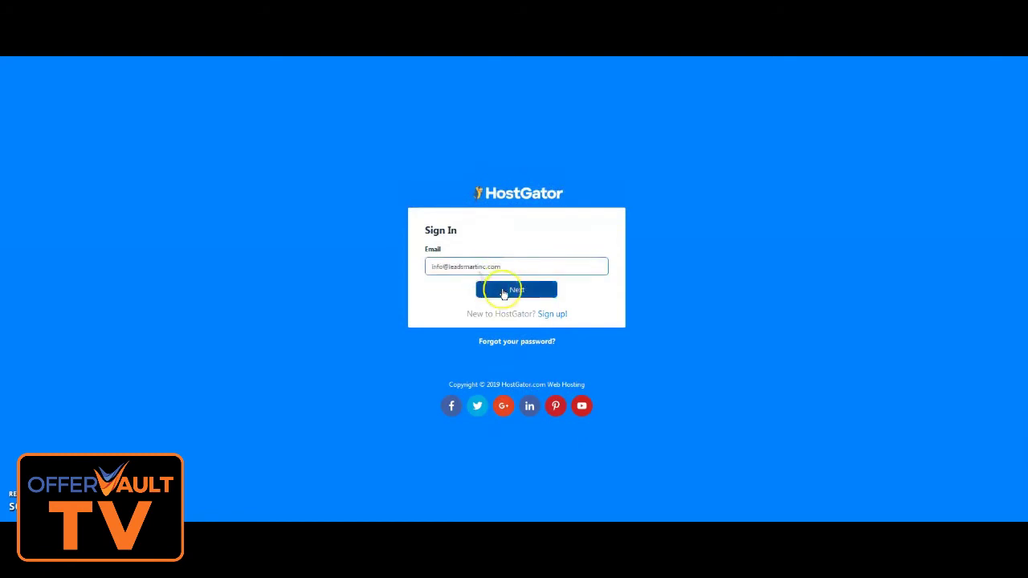
click(507, 308)
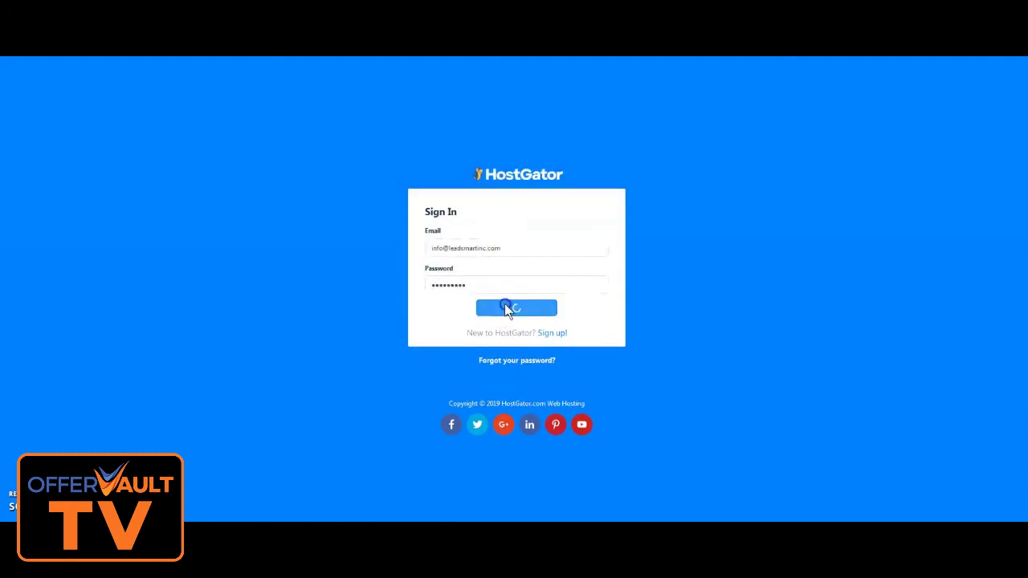
Retry the login using the other saved email address and view the portal
click(474, 276)
text(m)
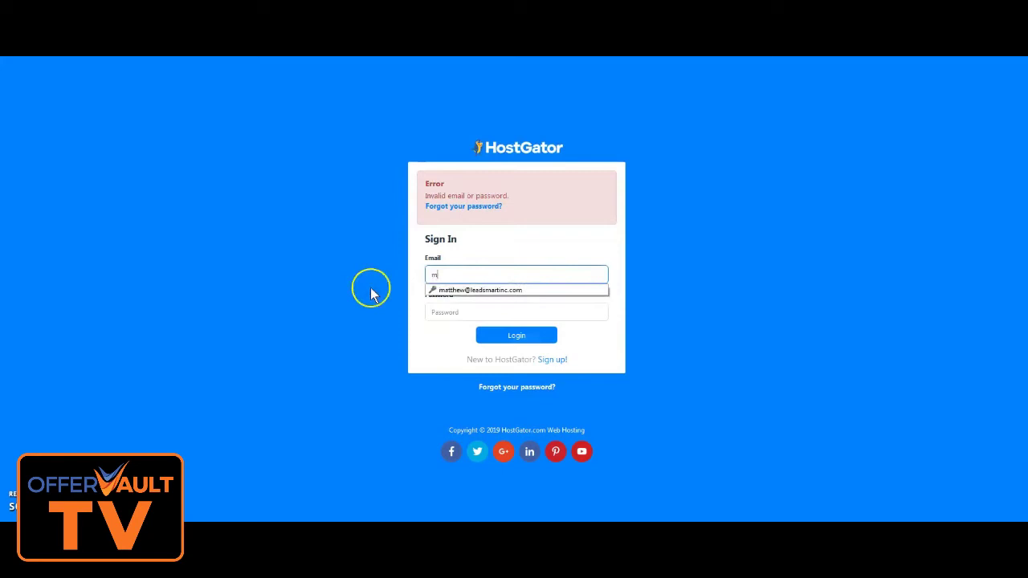
click(458, 289)
click(511, 335)
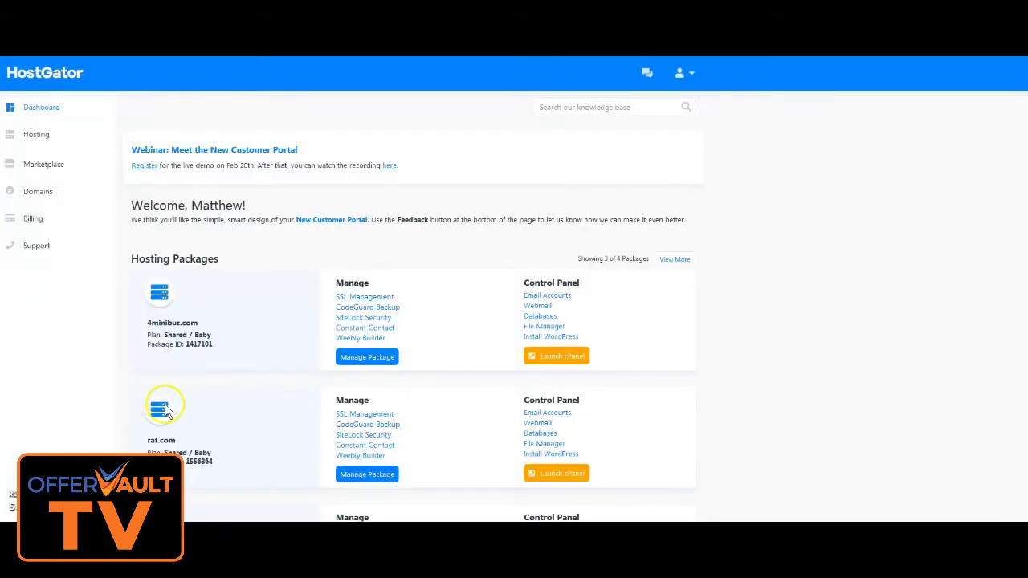
scroll(165, 406, down, 1)
scroll(163, 404, up, 1)
scroll(156, 410, down, 1)
scroll(145, 403, down, 2)
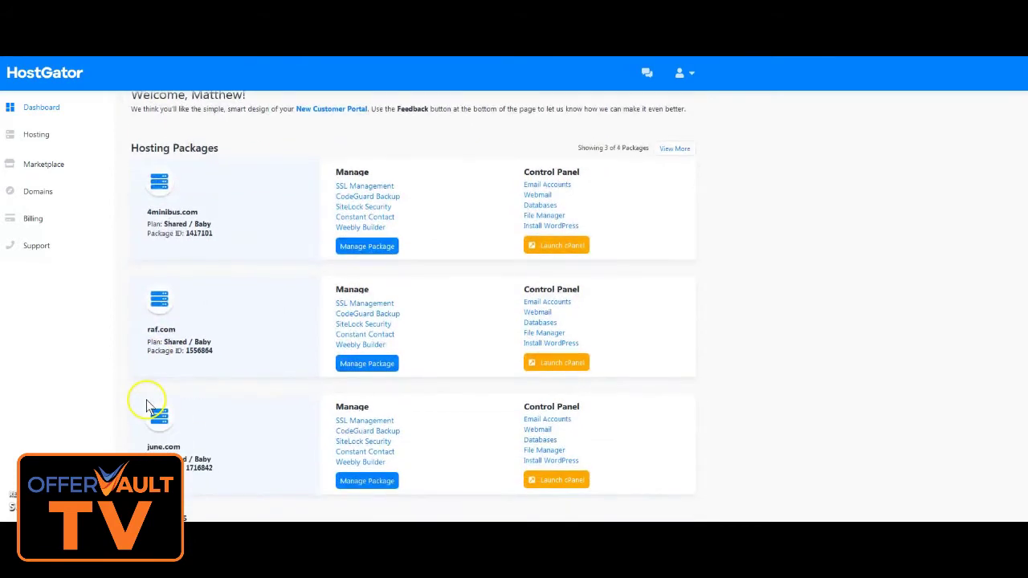
scroll(148, 407, up, 3)
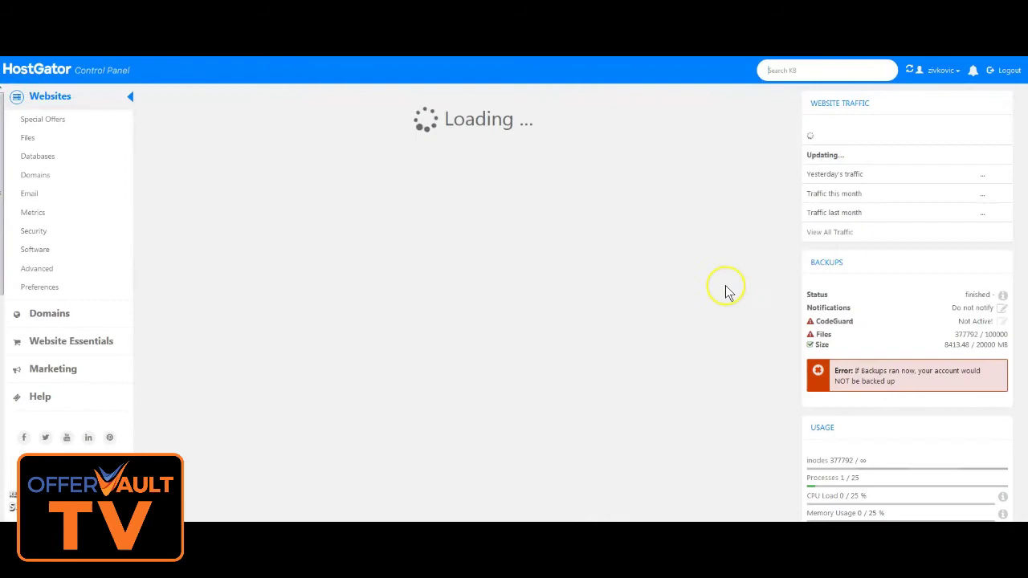
Copy the Site IP 192.185.46.78 from cPanel's General Information panel
scroll(872, 406, down, 3)
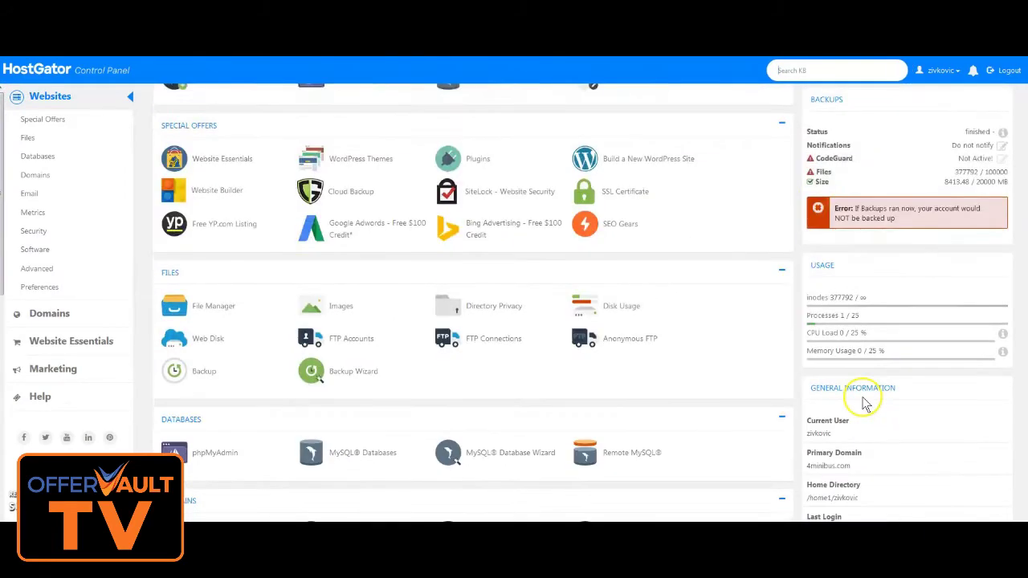
scroll(867, 404, down, 2)
scroll(859, 396, down, 3)
scroll(722, 361, down, 2)
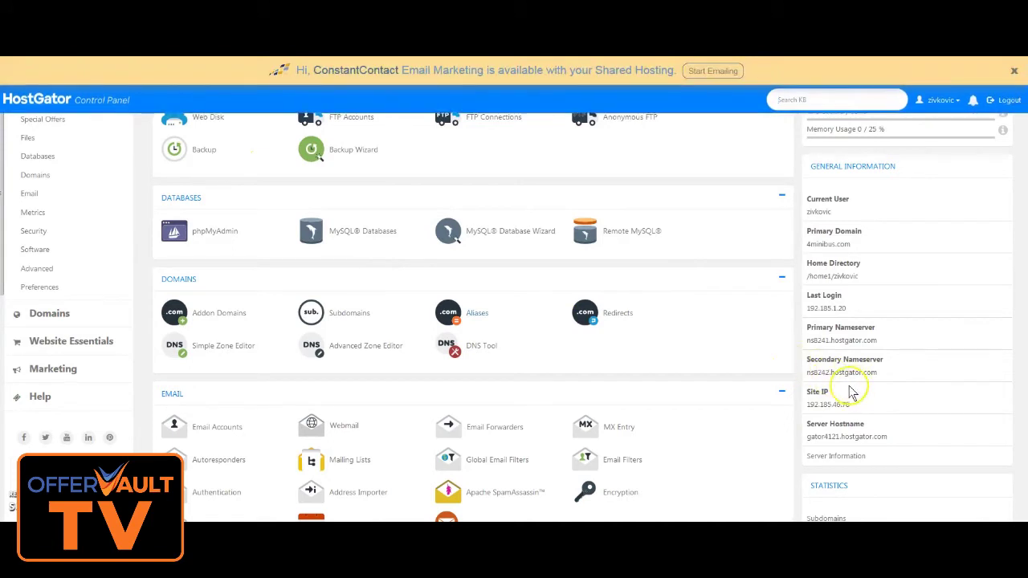
scroll(847, 403, down, 1)
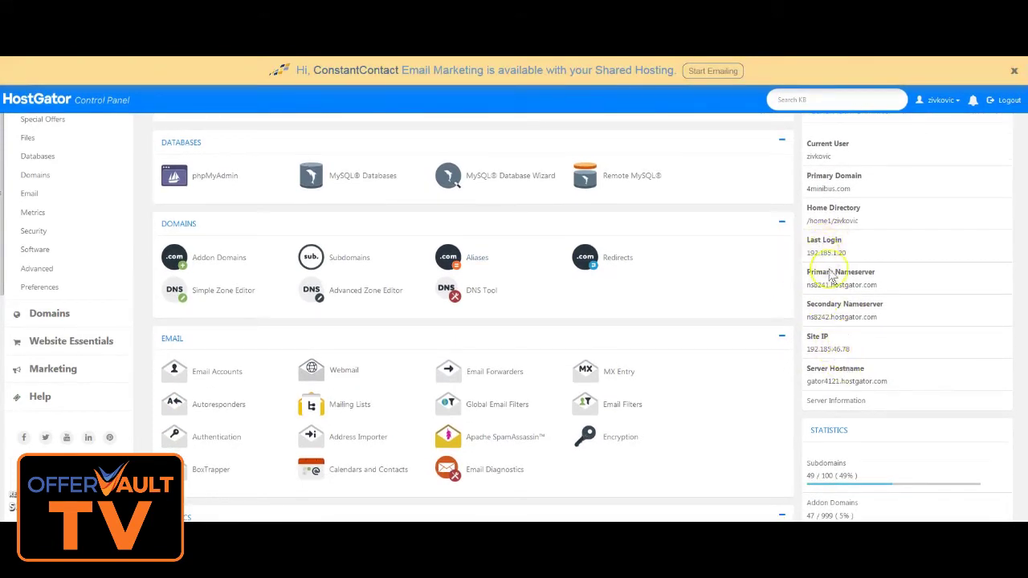
drag(849, 349, 814, 351)
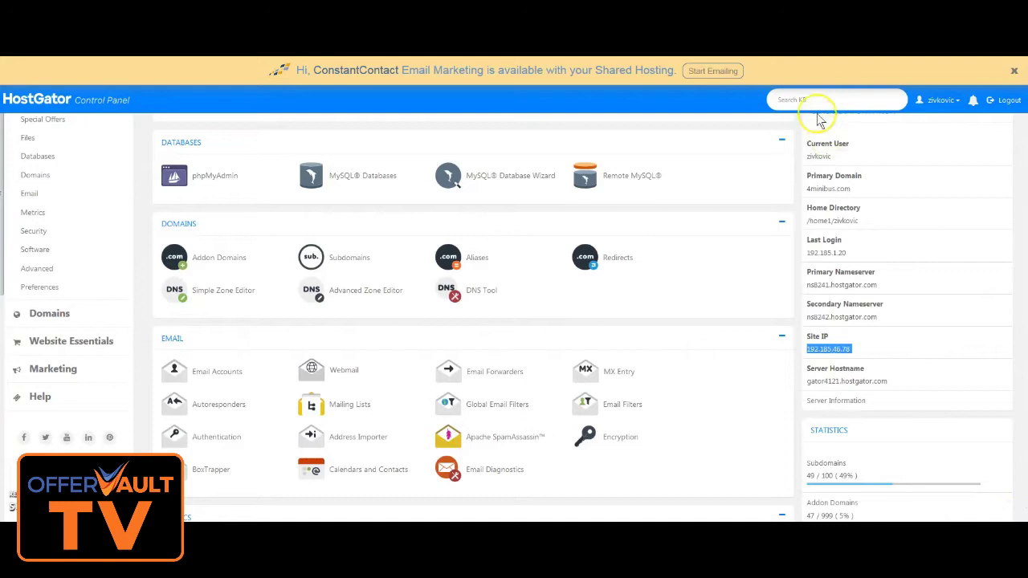
right_click(831, 347)
click(855, 357)
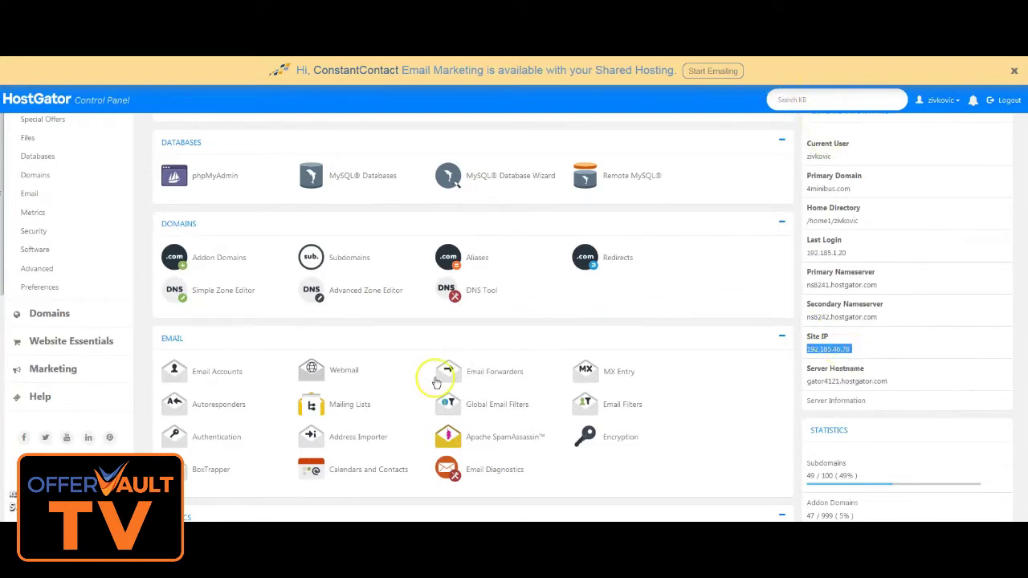
click(220, 259)
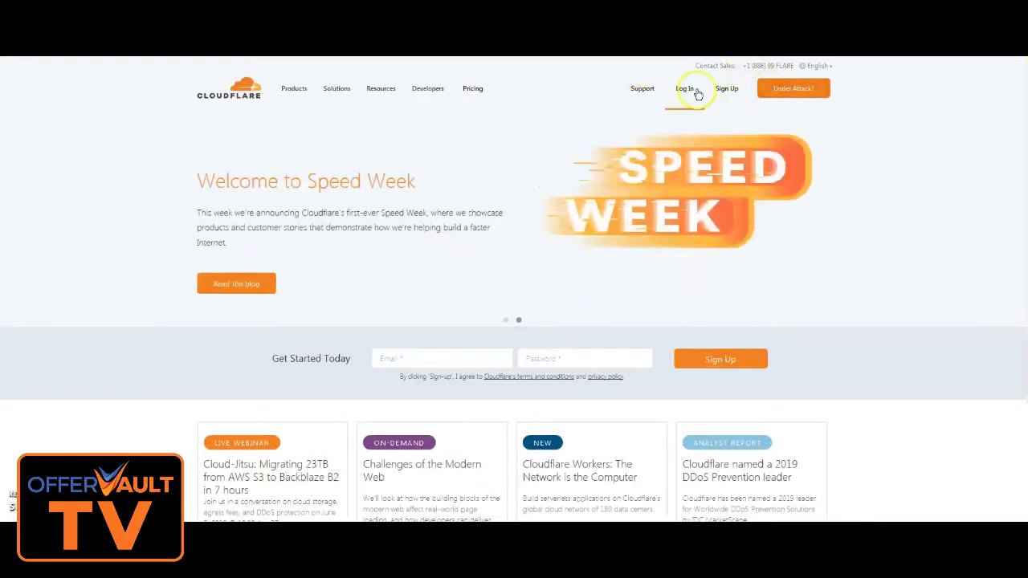
Log in to Cloudflare and add sunrise-contractors.com as a new site
click(684, 90)
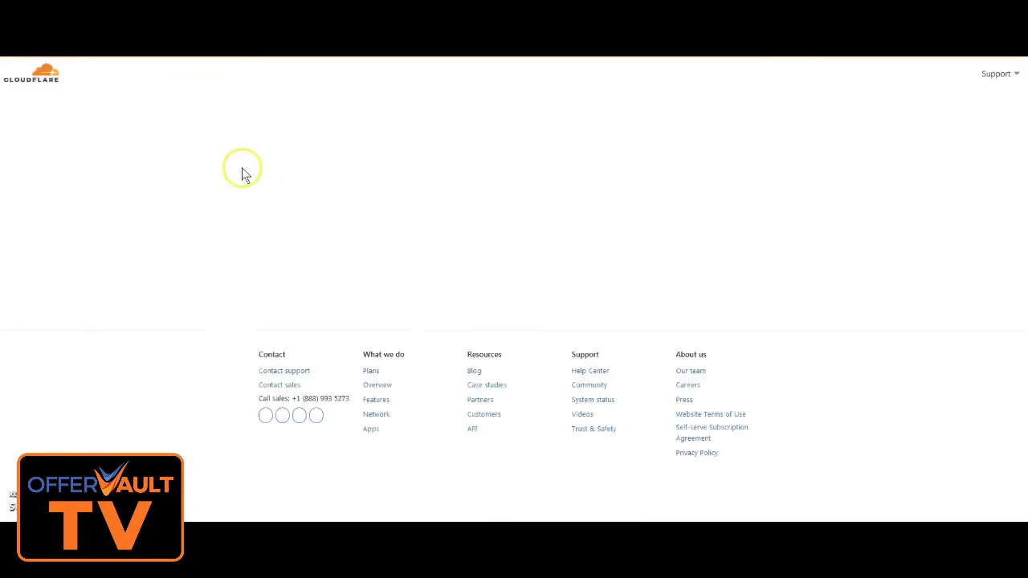
click(512, 350)
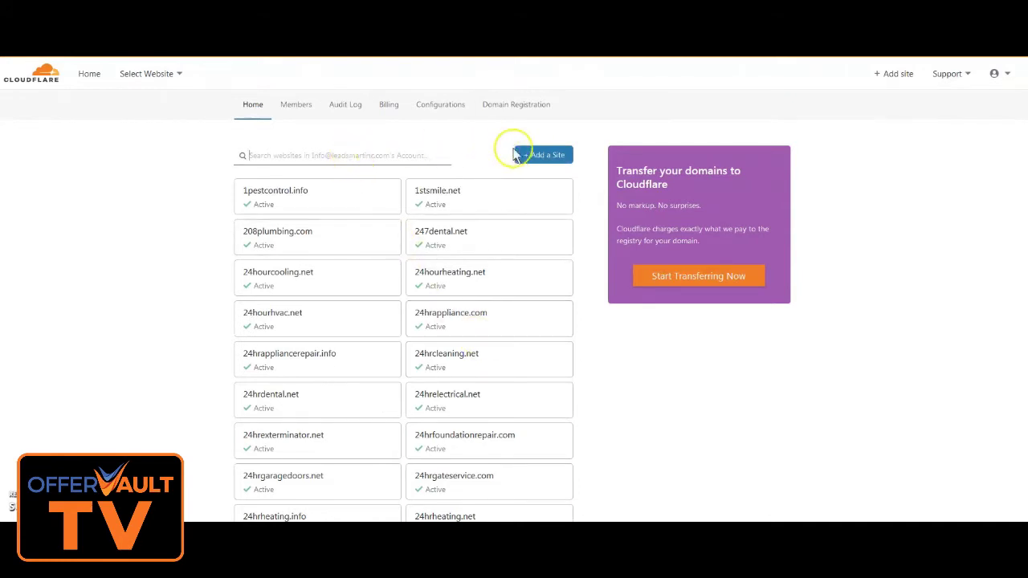
click(529, 155)
click(476, 251)
text(192.185.46.78)
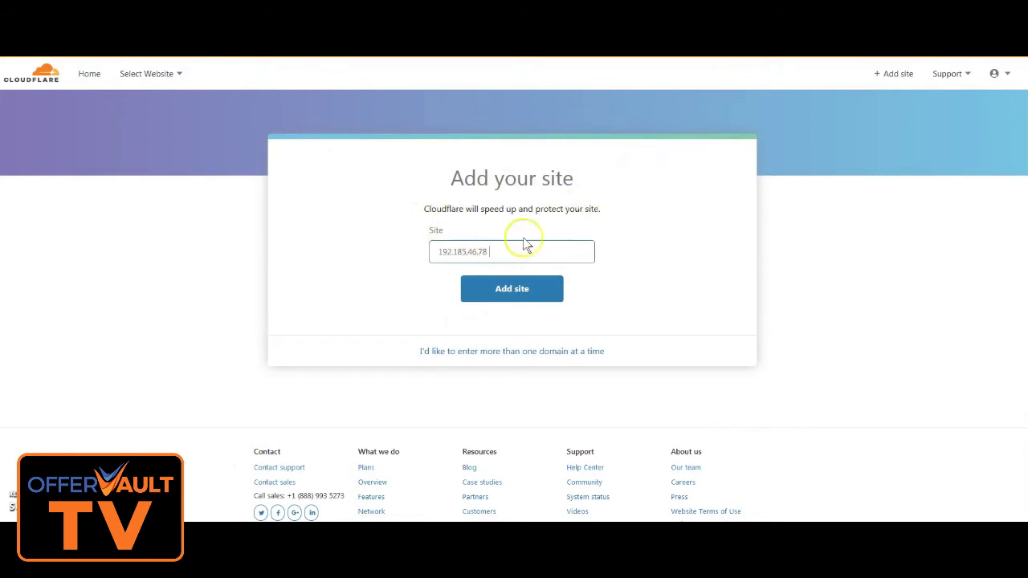
drag(489, 255, 377, 252)
text(su)
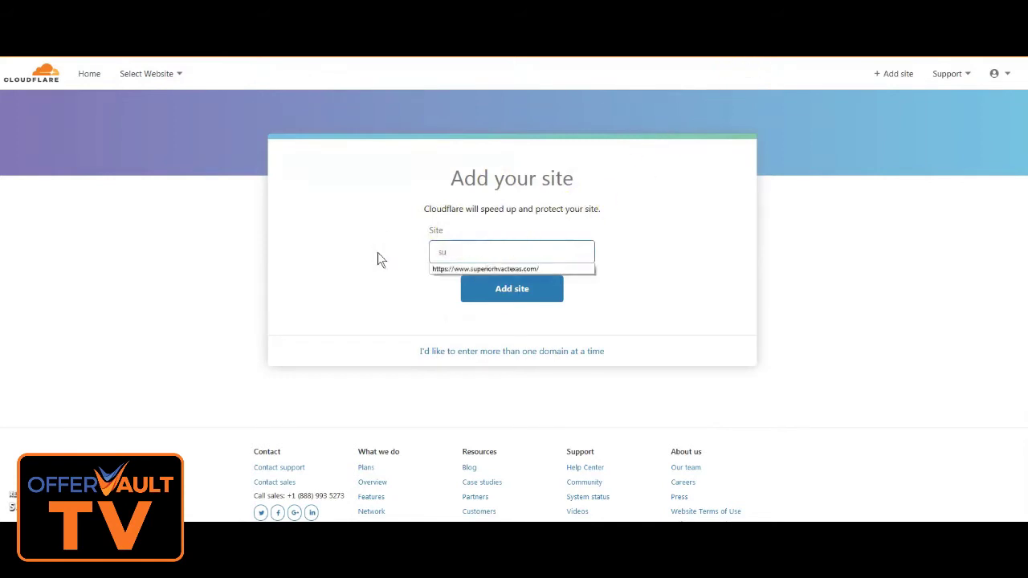
text(nrise)
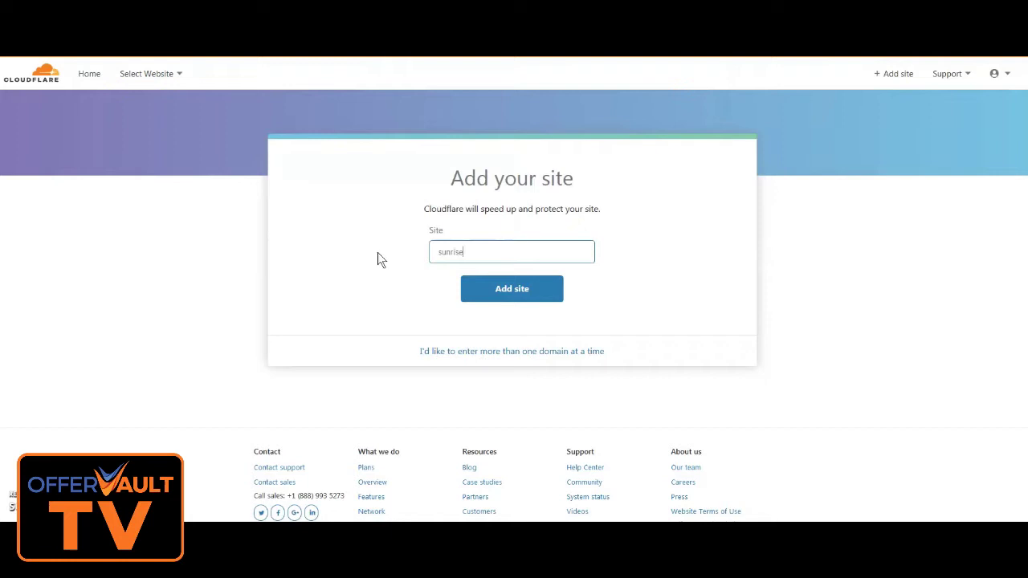
text(-contr)
text(actors.com)
key(Return)
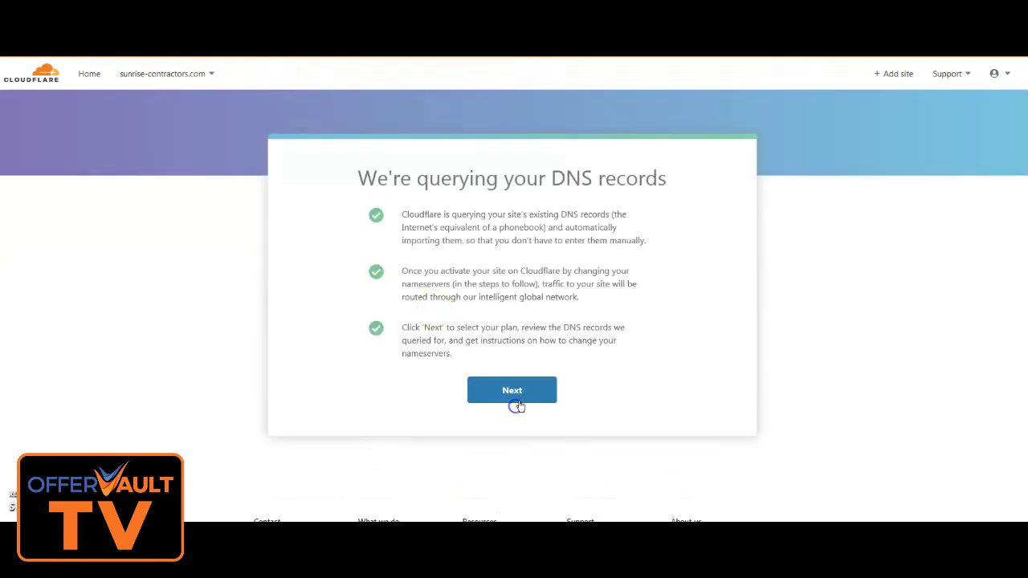
Continue past the DNS scan and confirm the Free plan
click(518, 406)
click(329, 305)
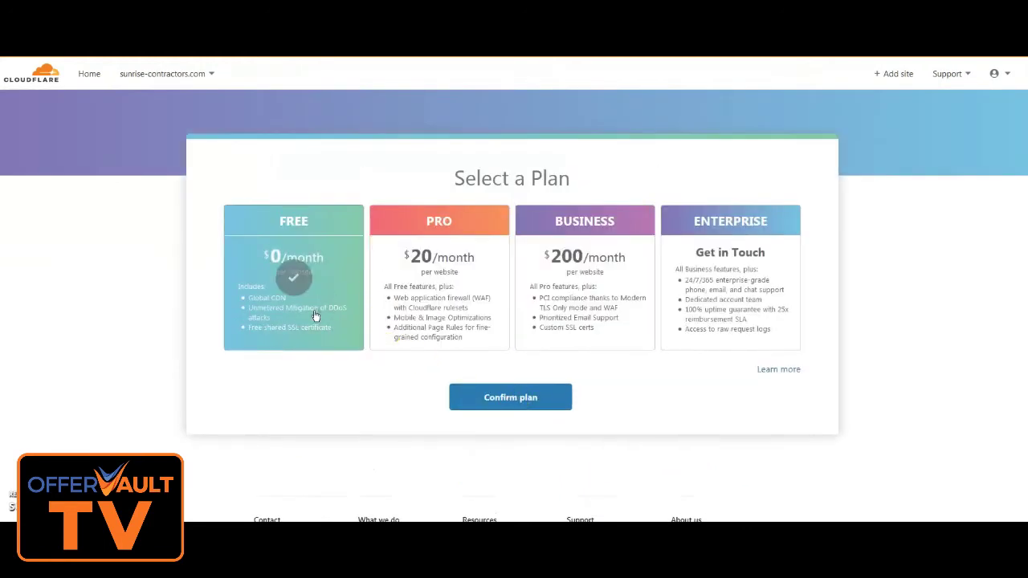
click(504, 400)
click(692, 367)
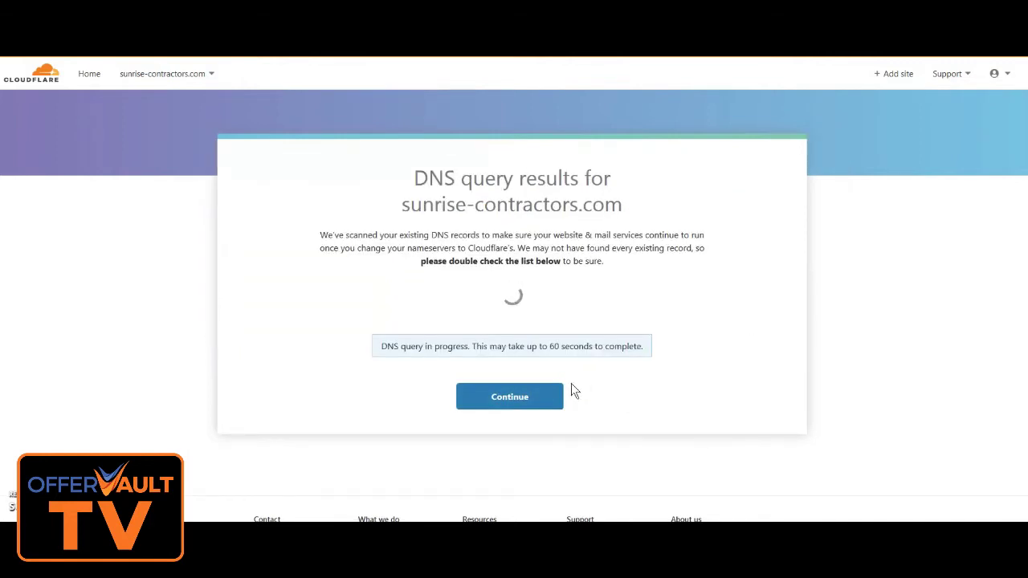
Delete all imported DNS records: the A, www CNAME, four MX, and TXT SPF records
scroll(589, 397, down, 2)
scroll(570, 410, down, 3)
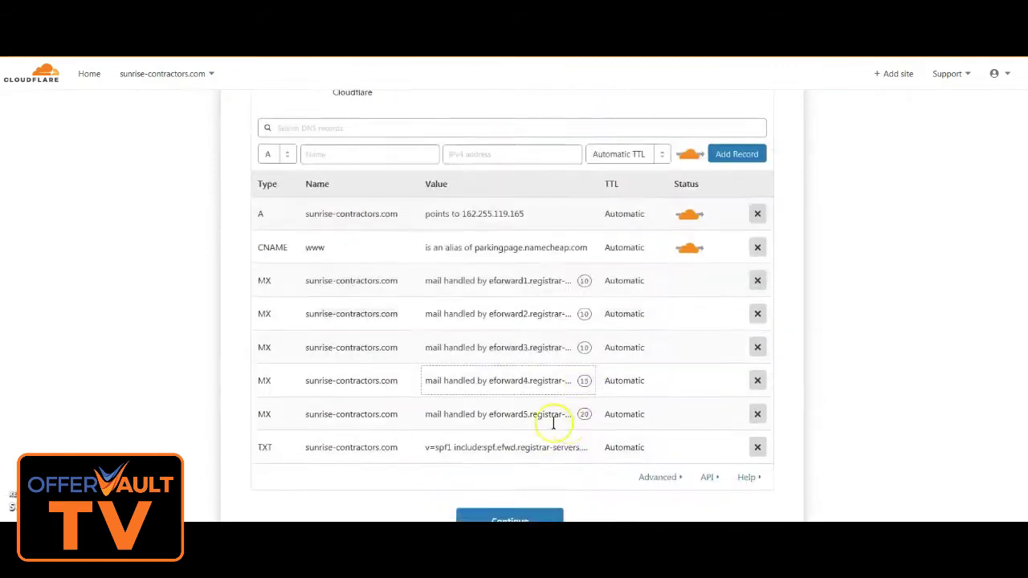
scroll(562, 346, up, 1)
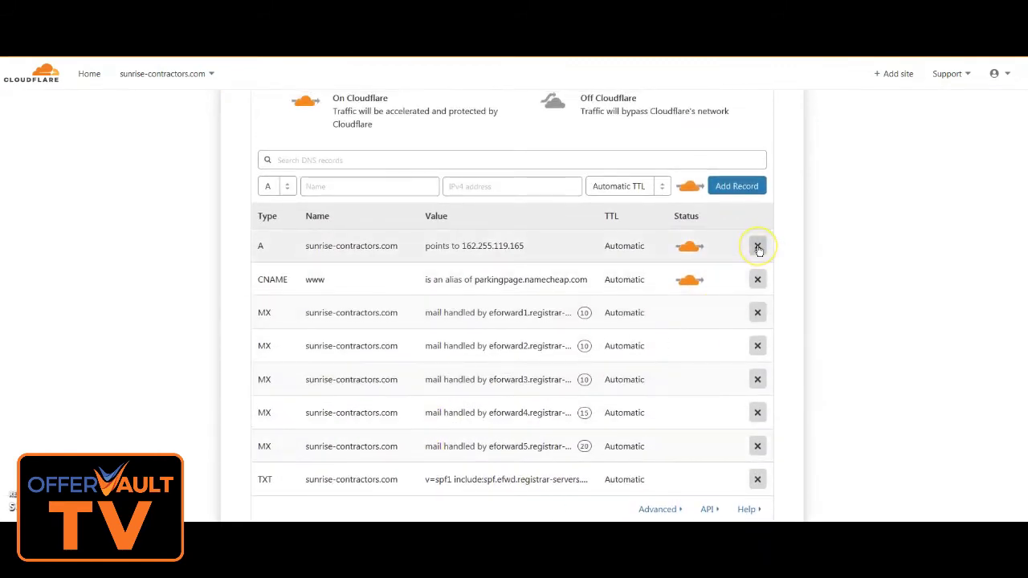
click(757, 247)
key(Return)
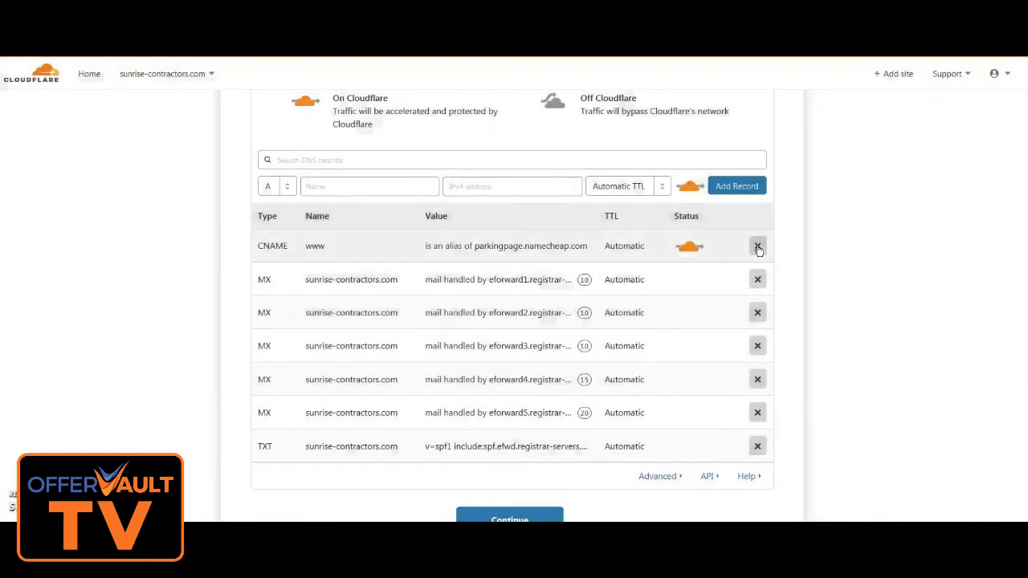
click(757, 248)
click(563, 341)
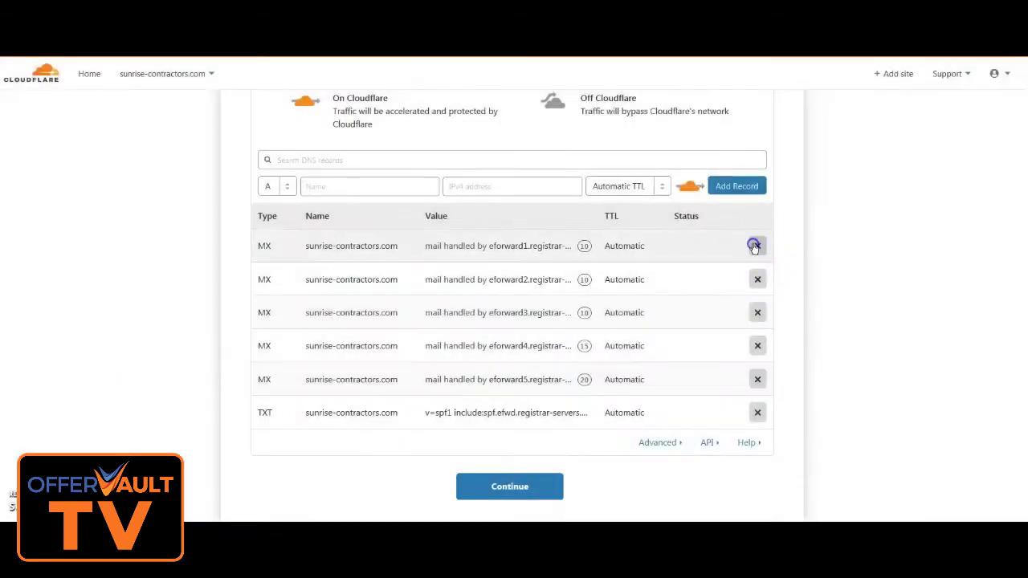
click(754, 245)
key(Return)
click(756, 247)
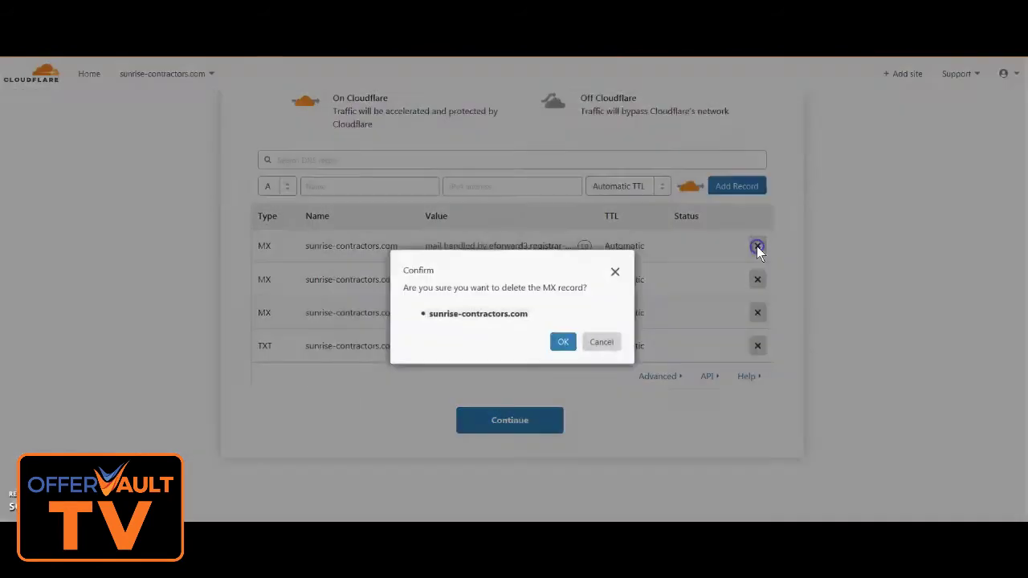
key(Return)
click(757, 248)
key(Return)
click(757, 247)
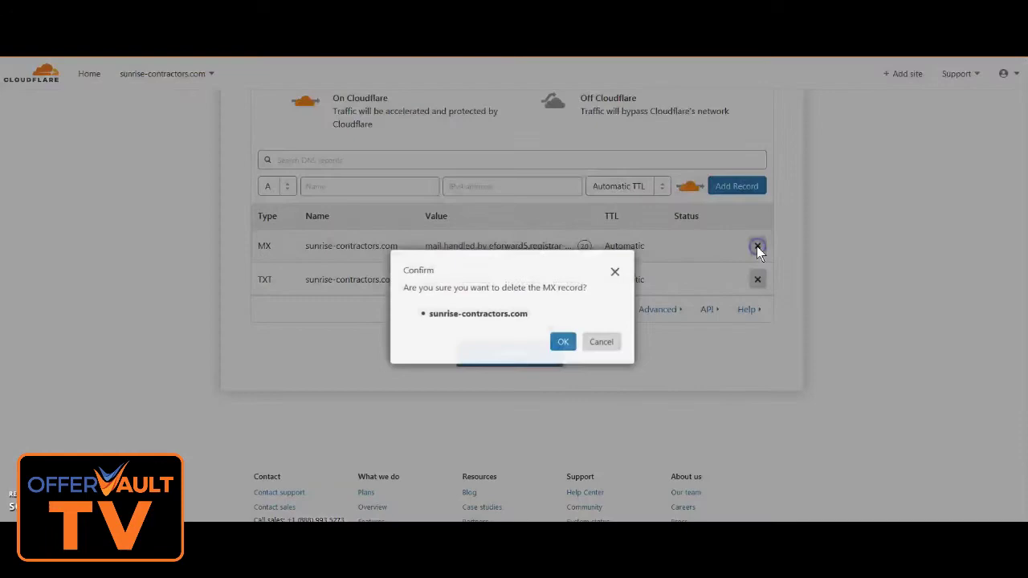
key(Return)
click(757, 248)
key(Return)
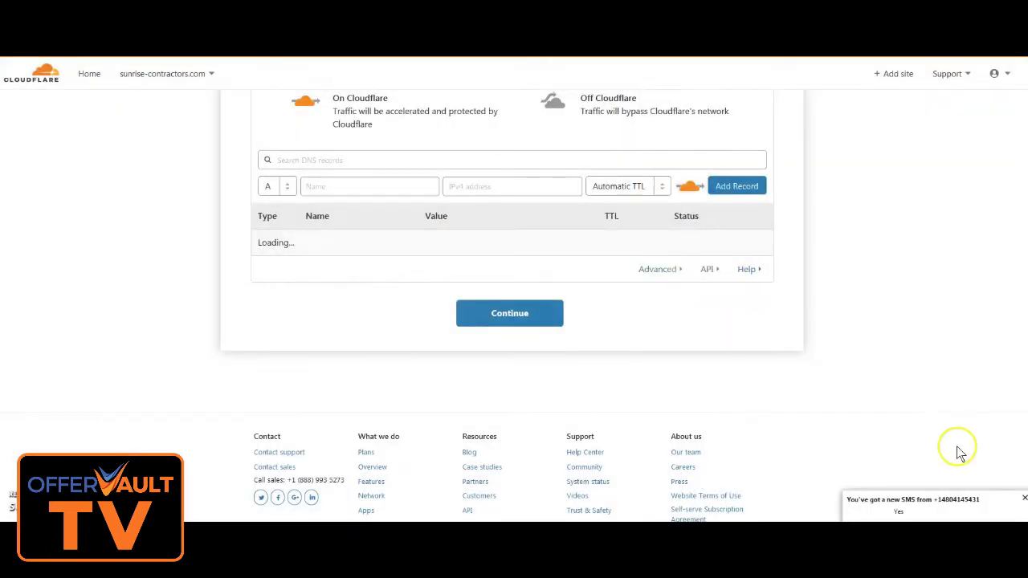
click(1023, 498)
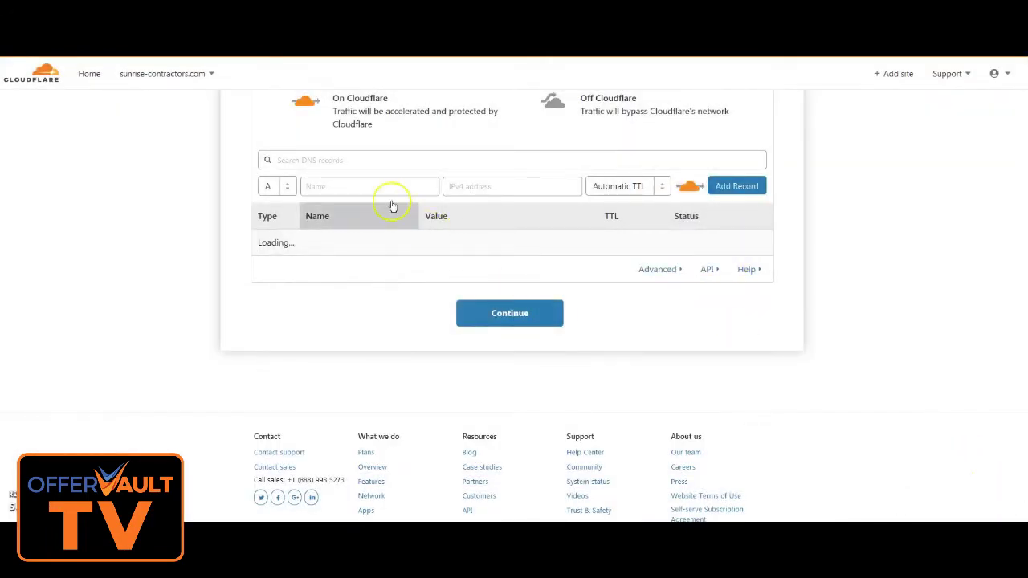
Add an A record for @ pointing to 192.185.46.78
click(336, 187)
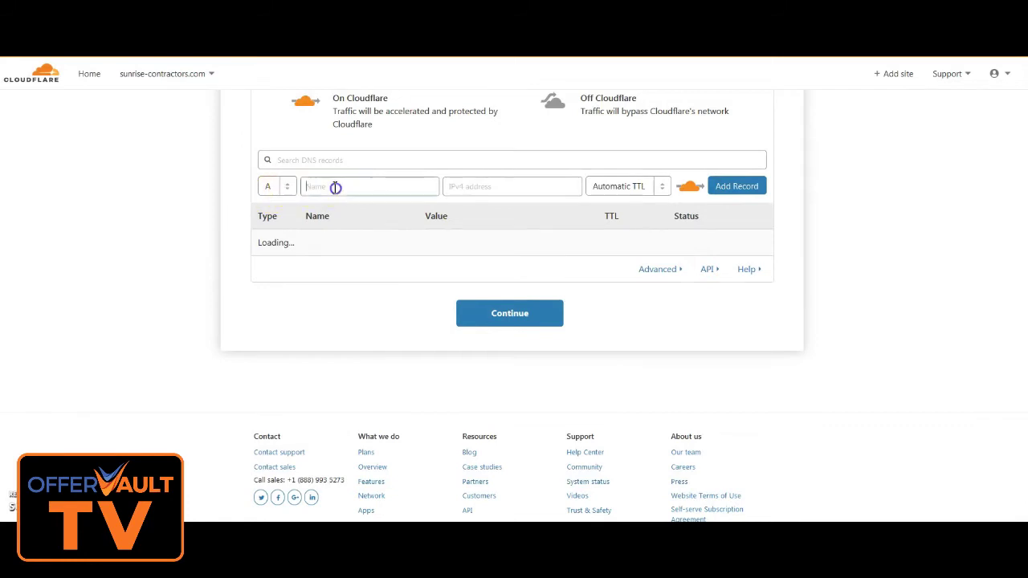
text(@)
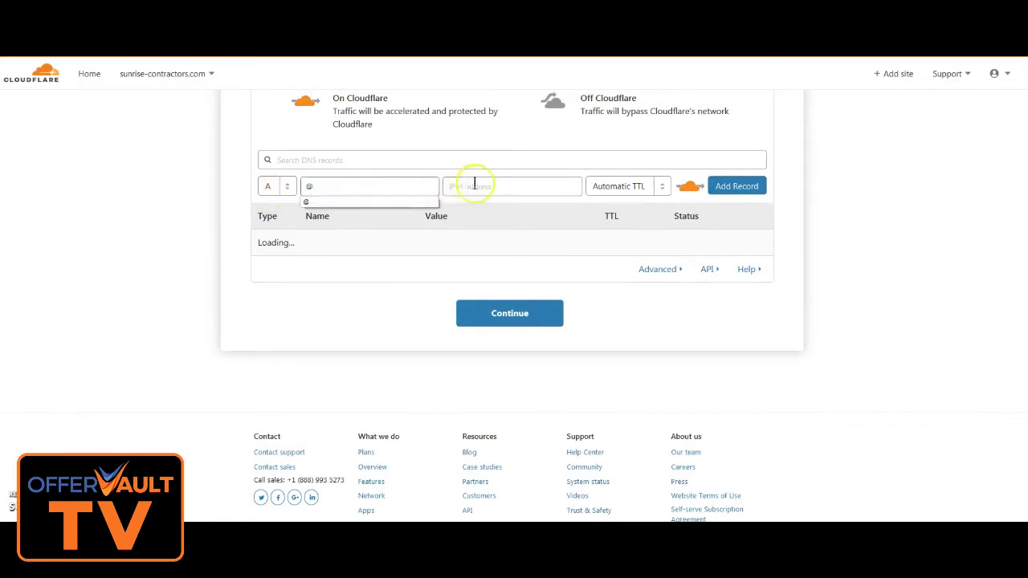
click(475, 183)
text(192.185.46.78)
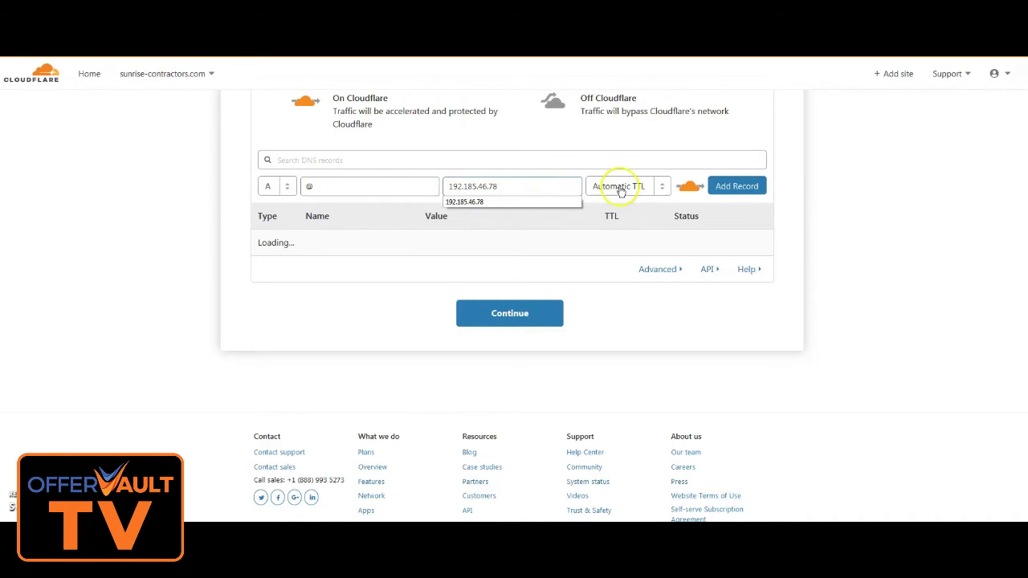
click(736, 186)
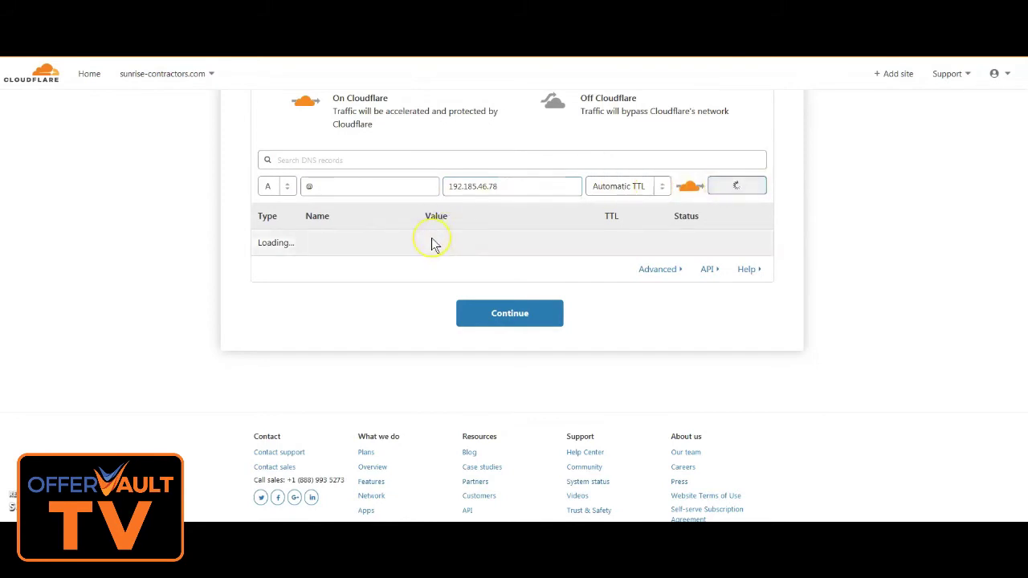
Add a www CNAME record aliasing sunrise-contractors.com
click(288, 226)
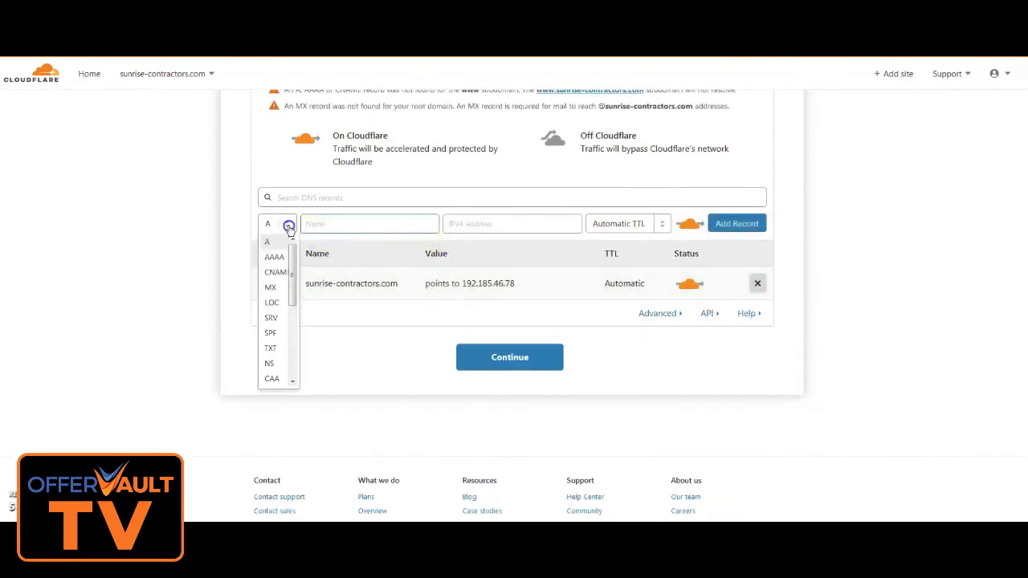
click(275, 272)
click(354, 225)
text(www)
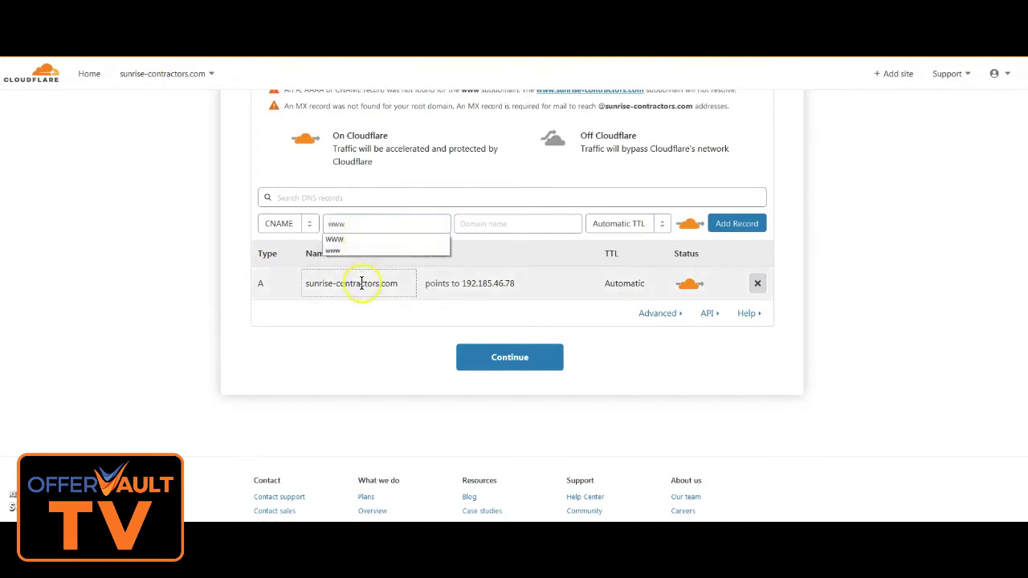
triple_click(361, 283)
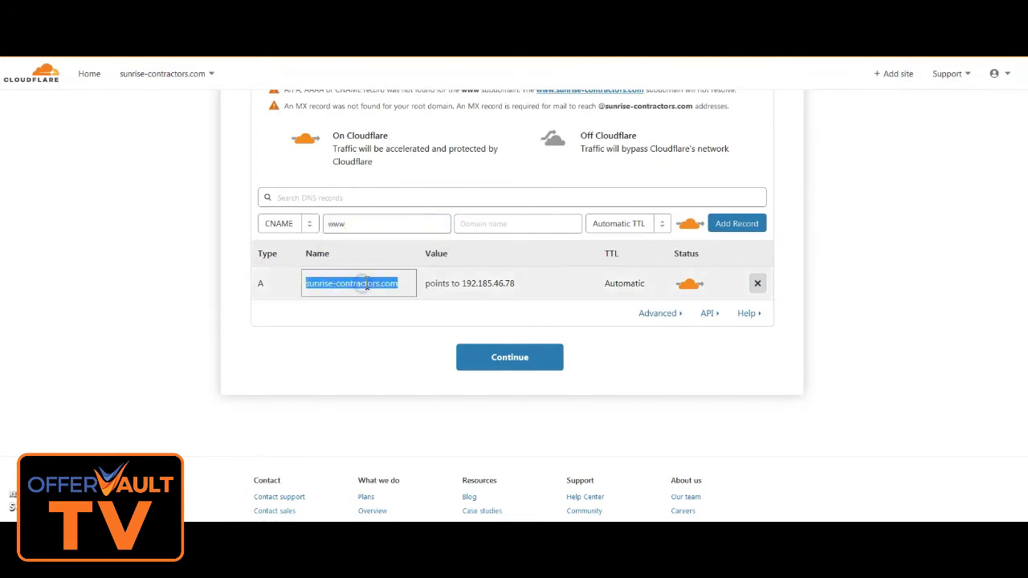
key(ctrl+c)
click(482, 224)
key(ctrl+v)
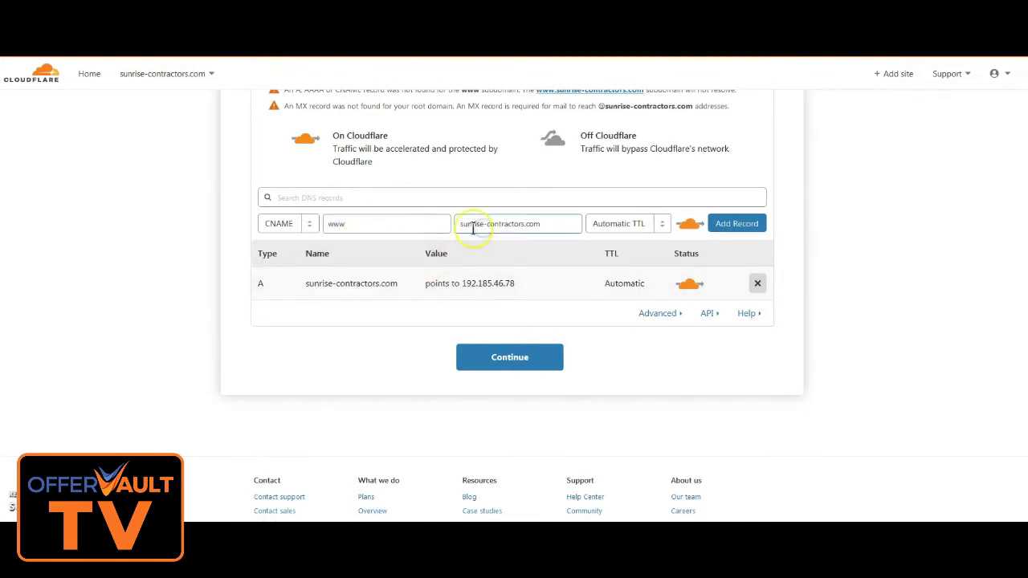
click(722, 225)
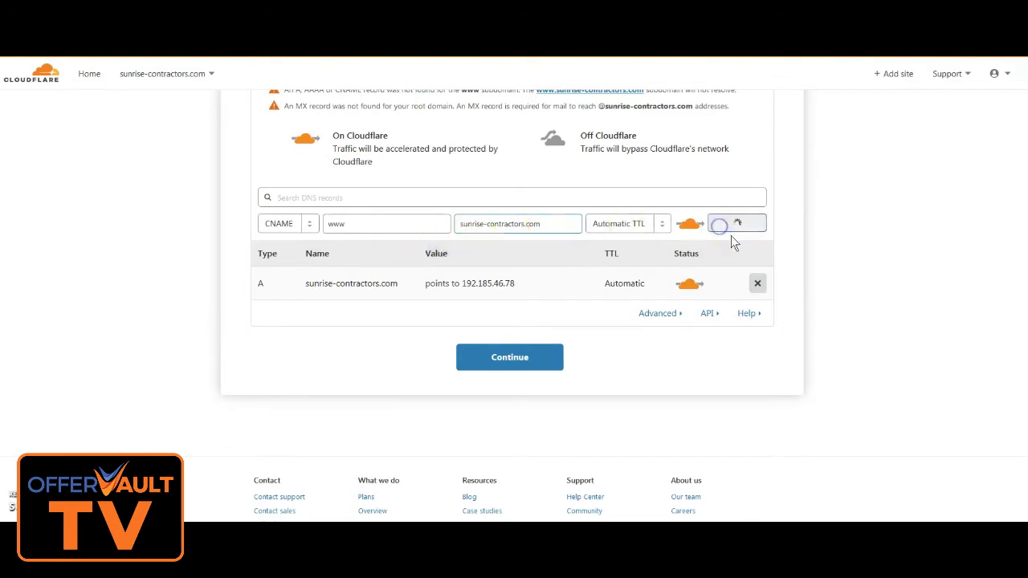
Copy the assigned nameservers isla.ns.cloudflare.com and jeff.ns.cloudflare.com from the instructions page
click(514, 375)
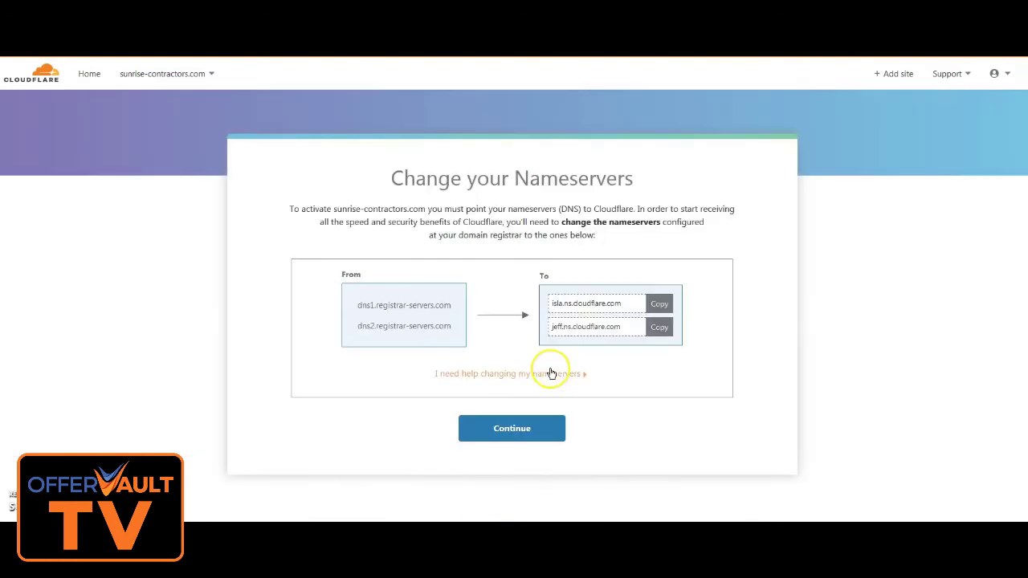
click(657, 305)
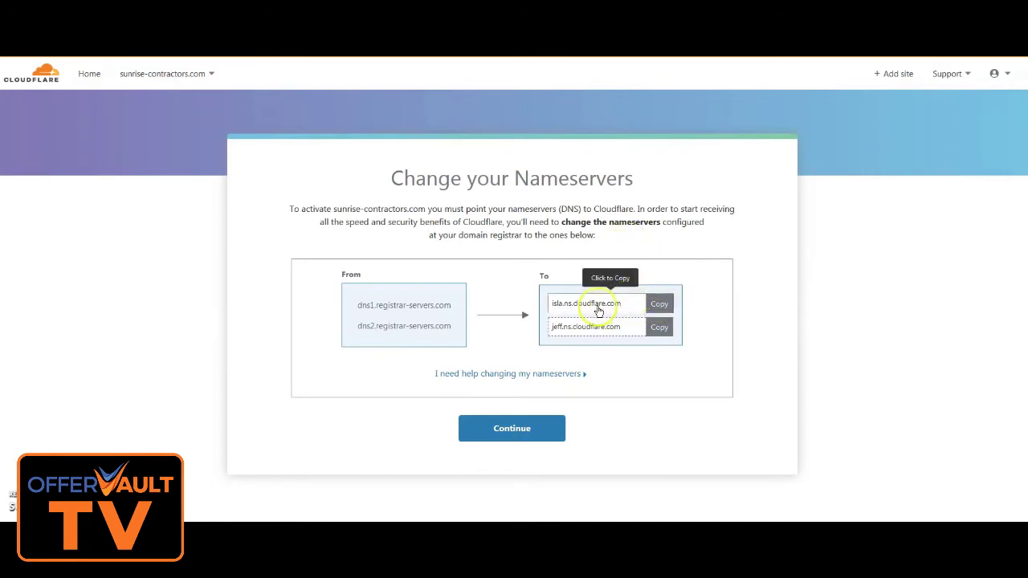
click(660, 303)
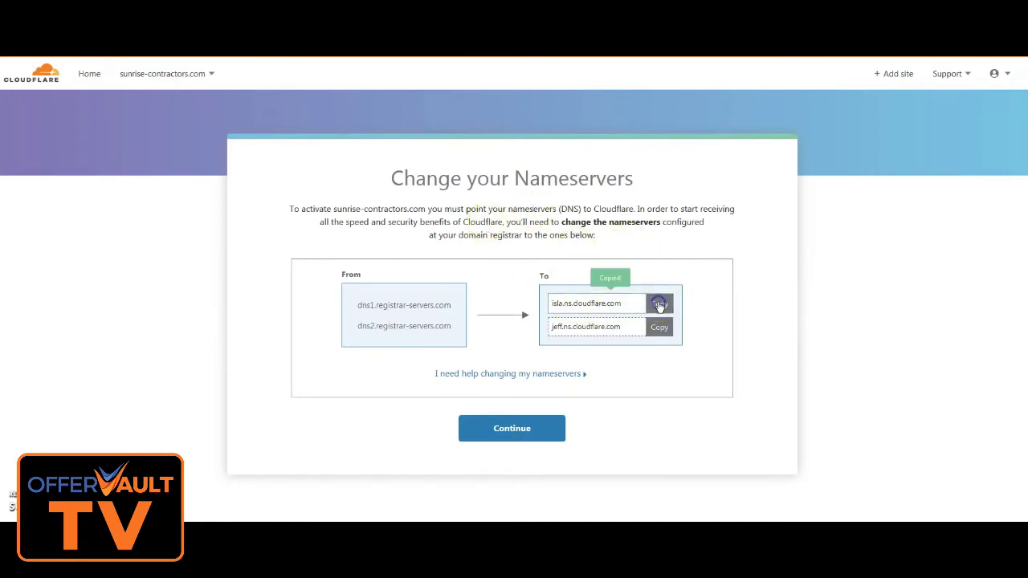
click(658, 323)
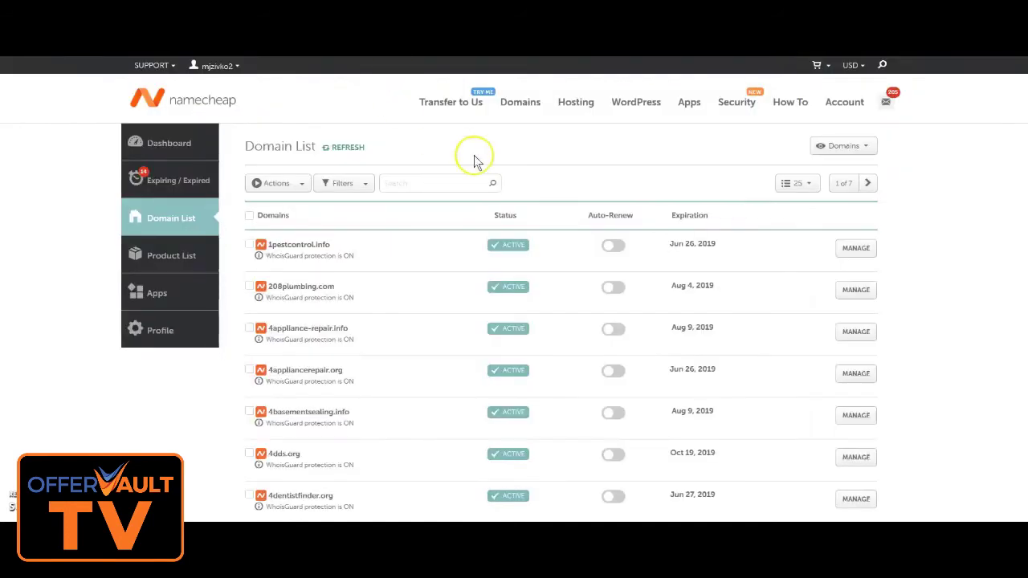
Sort the Namecheap domain list by expiration and open sunrise-contractors.com's management page
click(695, 217)
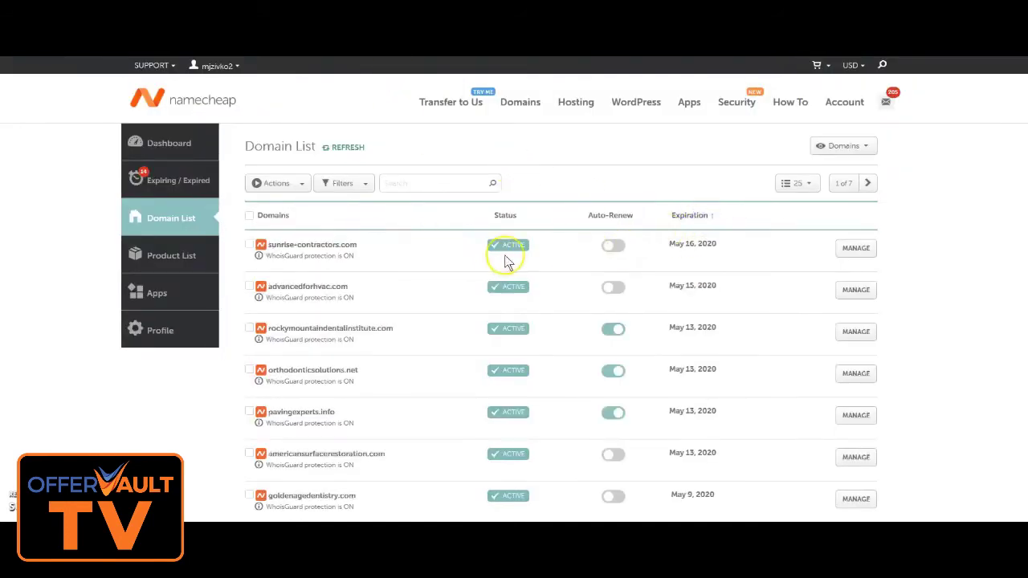
click(856, 248)
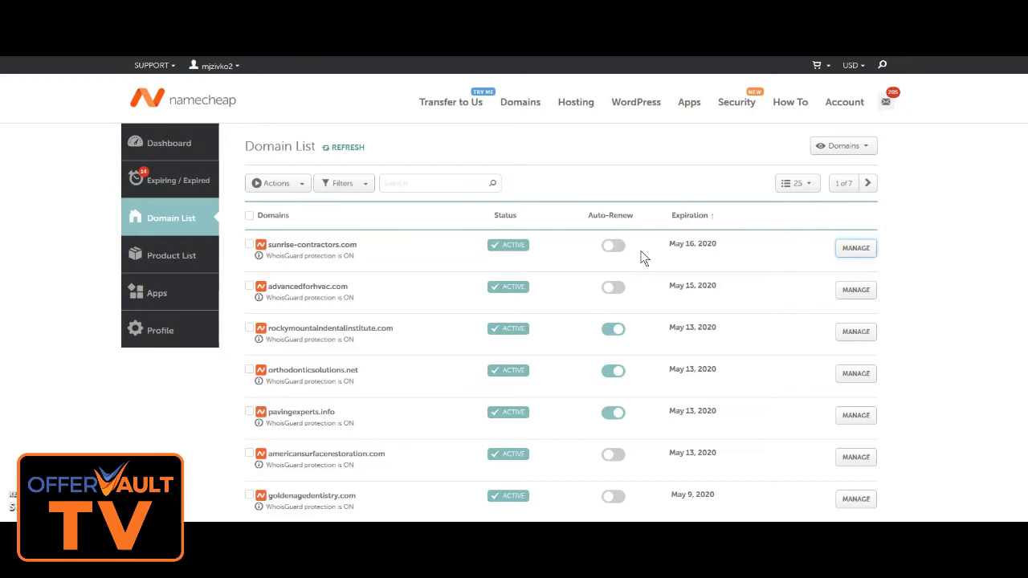
click(337, 246)
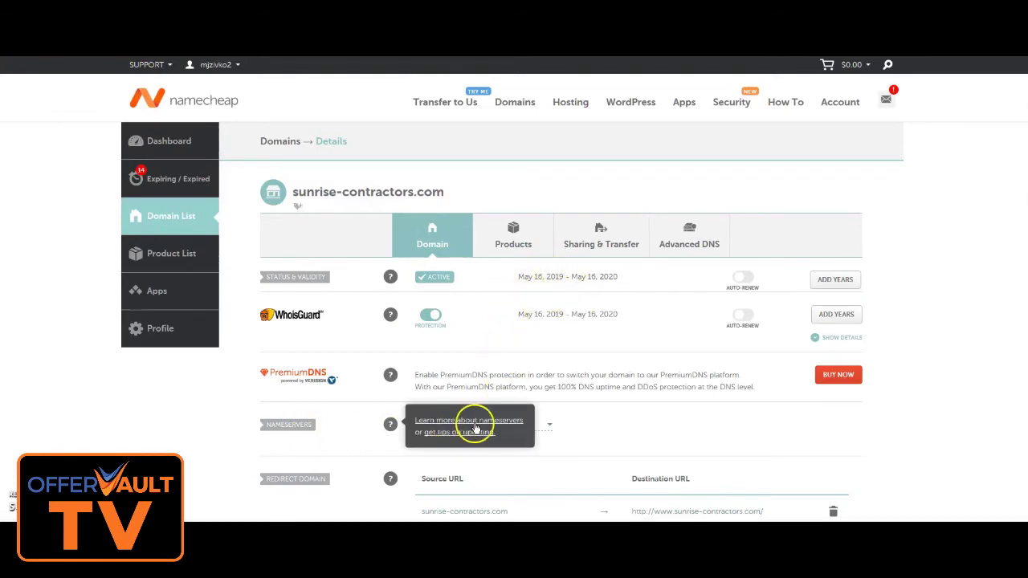
Switch to Custom DNS with both Cloudflare nameservers pasted in, and save
click(539, 423)
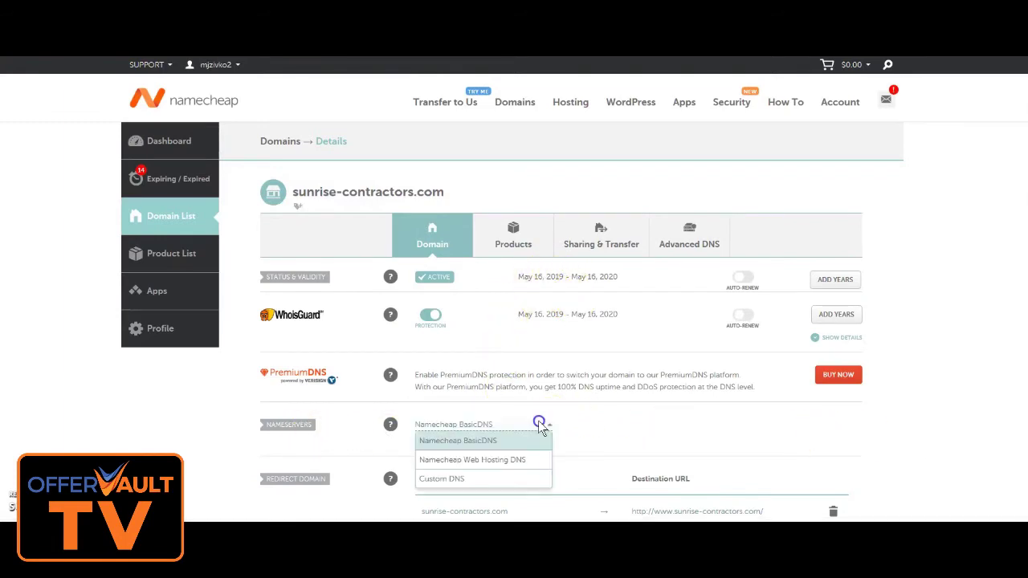
click(446, 478)
key(ctrl+v)
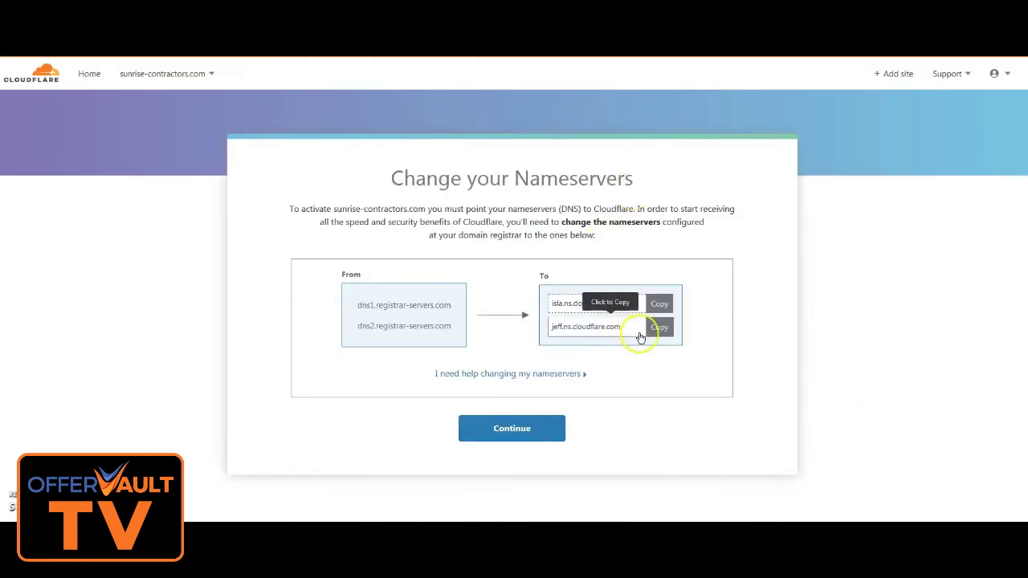
click(659, 327)
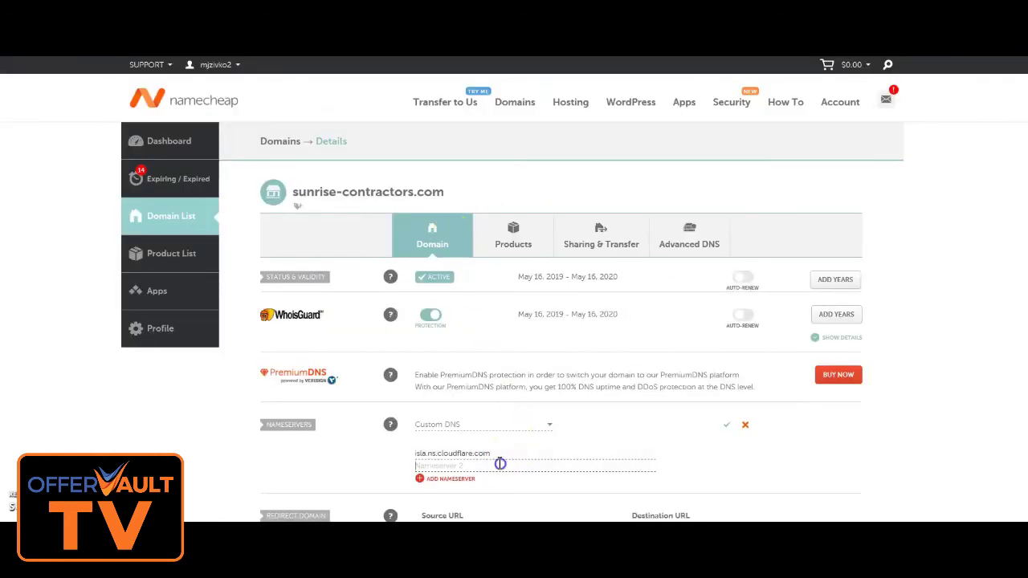
click(725, 427)
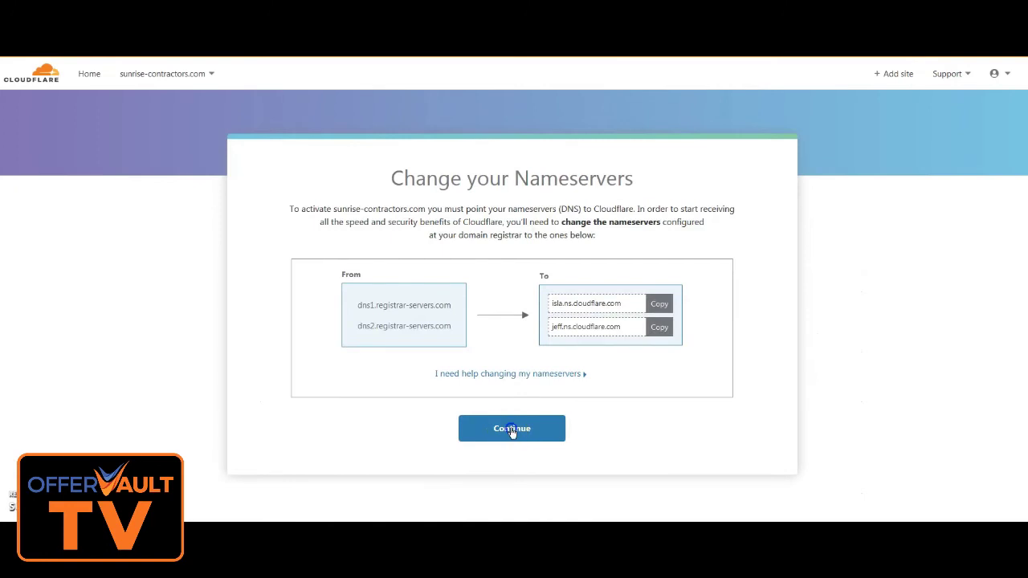
Change sunrise-contractors.com's SSL mode from Full to Flexible on the Crypto tab
click(512, 429)
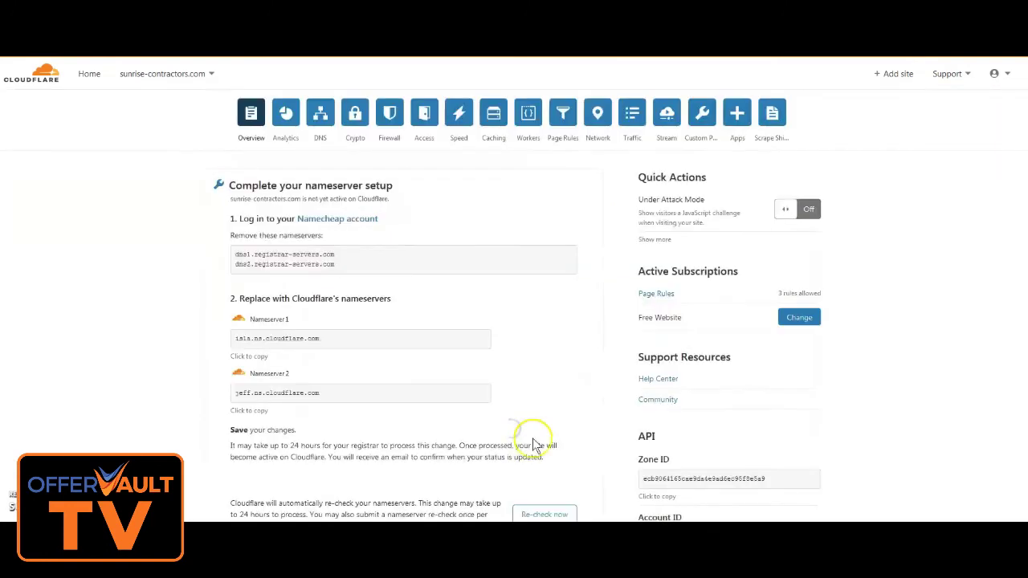
click(353, 127)
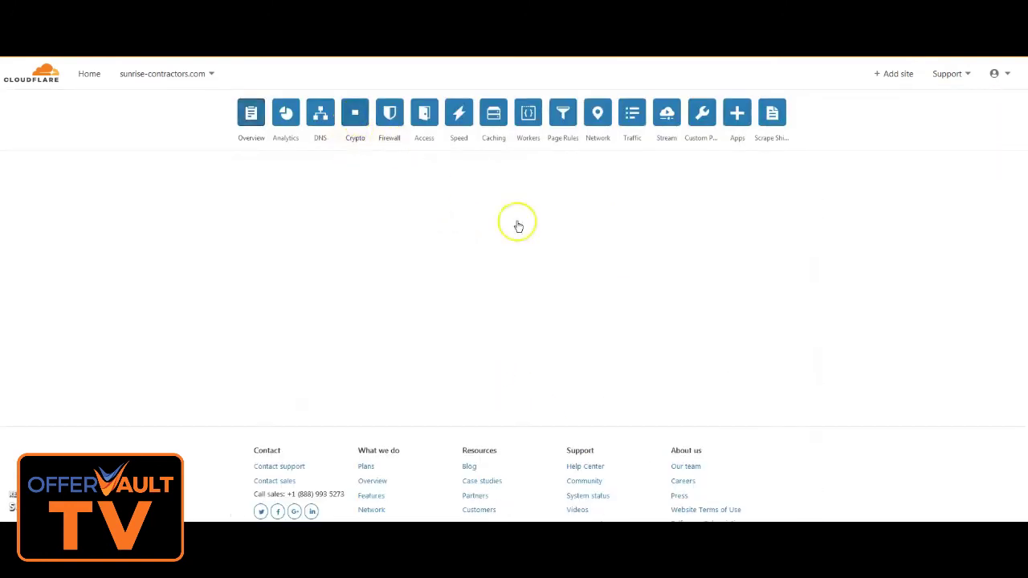
click(690, 283)
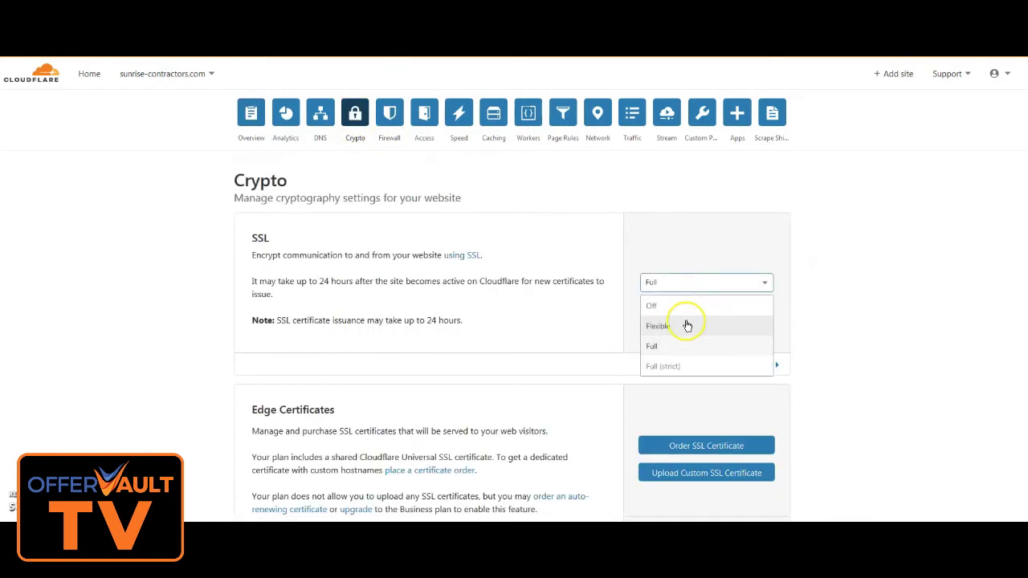
click(686, 324)
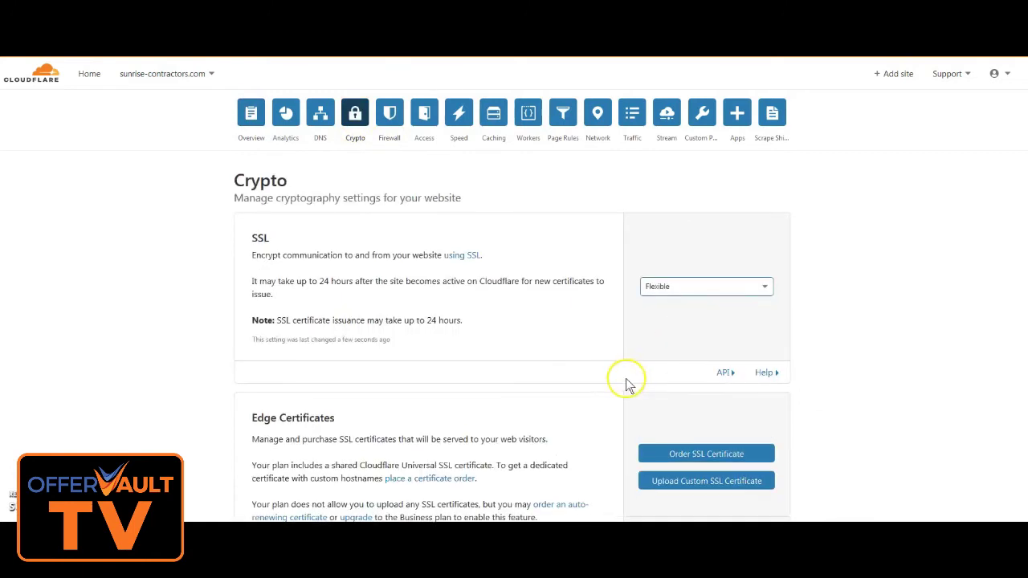
scroll(618, 389, down, 2)
scroll(586, 391, up, 2)
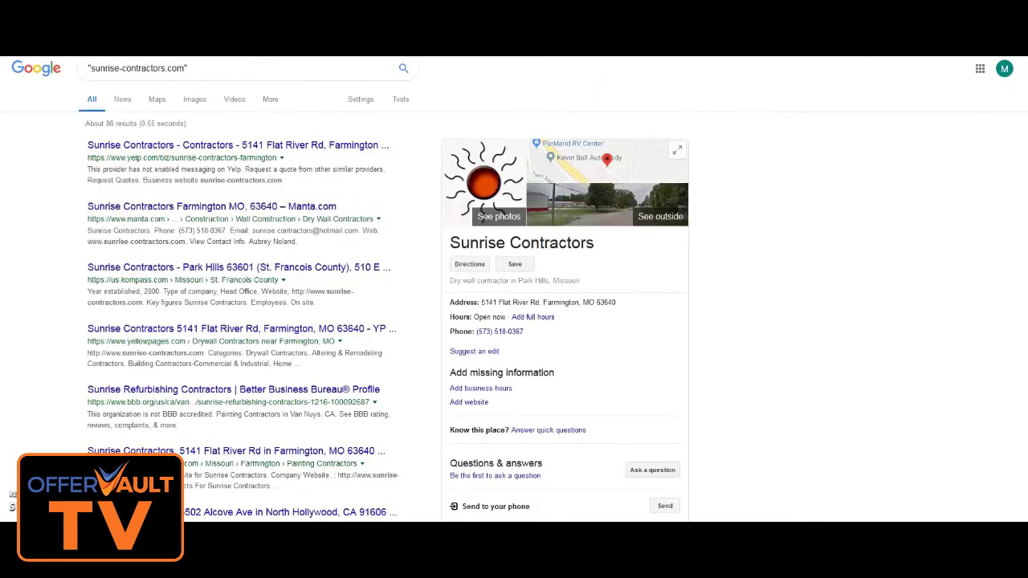
Switch from the Google results tab back to the HostGator Control Panel tab
click(802, 45)
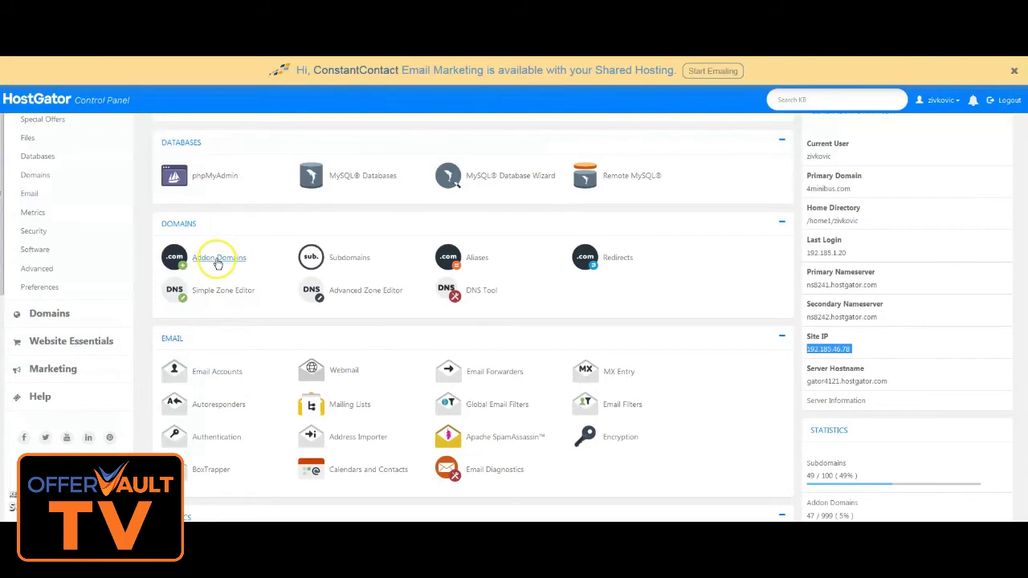
Dismiss the ConstantContact banner and search the control panel for 'add'
scroll(217, 264, up, 5)
scroll(234, 197, up, 5)
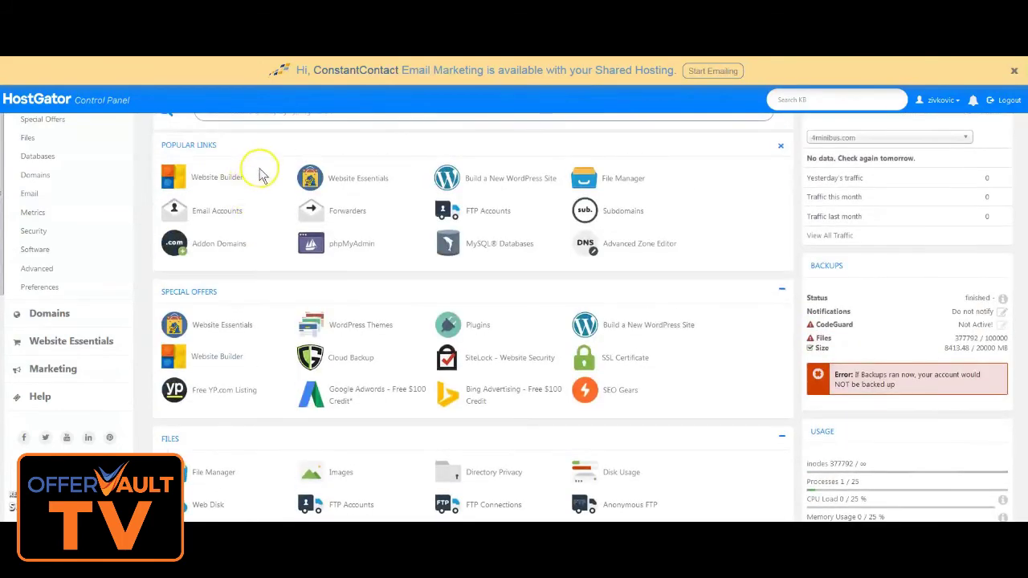
click(350, 114)
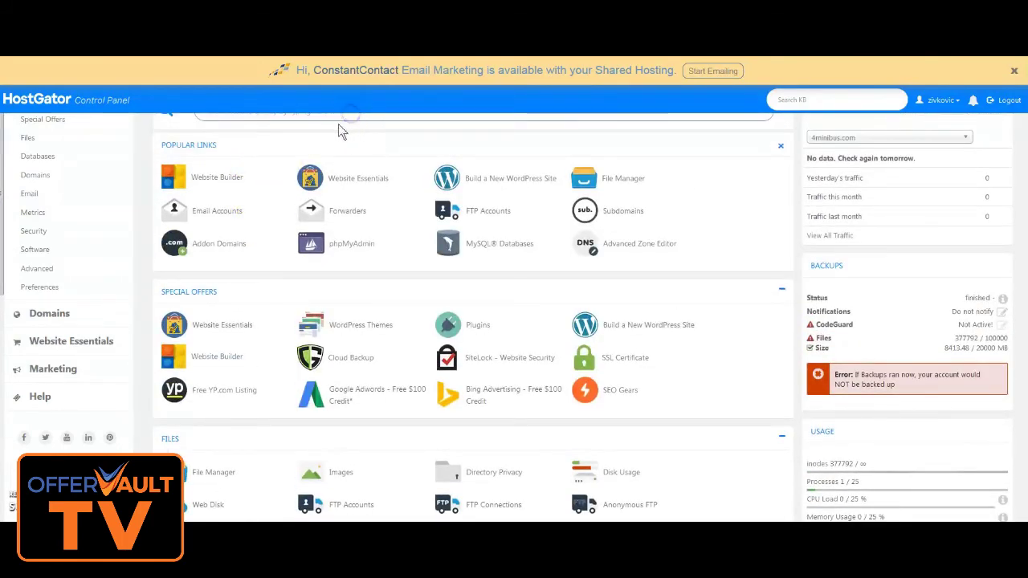
click(1013, 75)
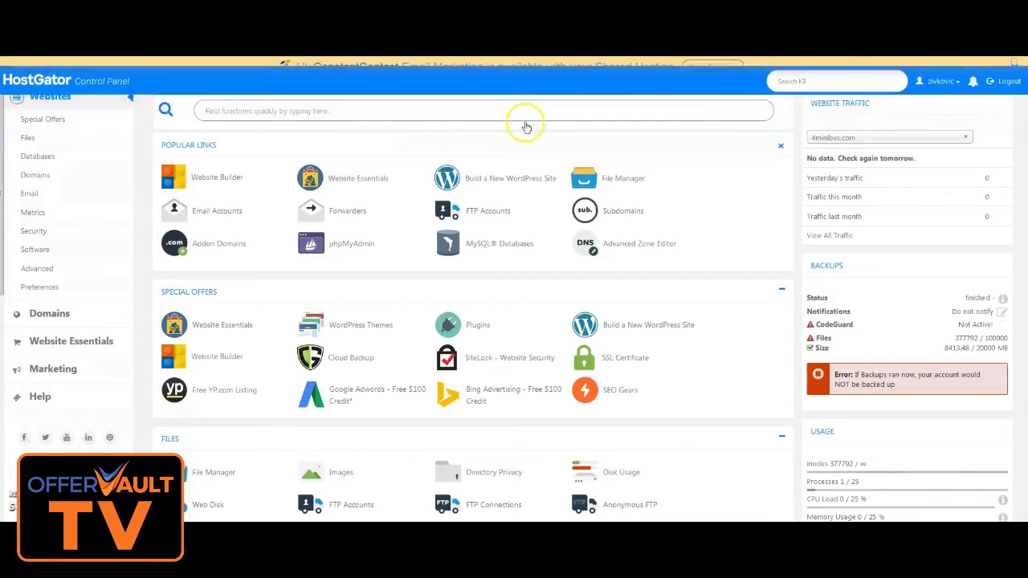
click(400, 114)
text(add)
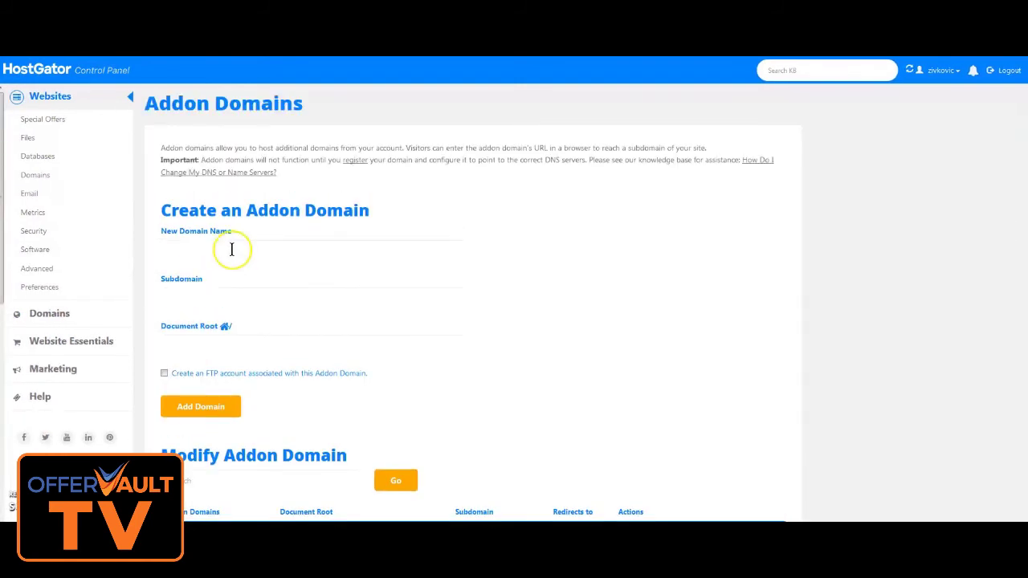
Add sunrise-contractors.com as an addon domain with auto-filled subdomain and document root
click(231, 250)
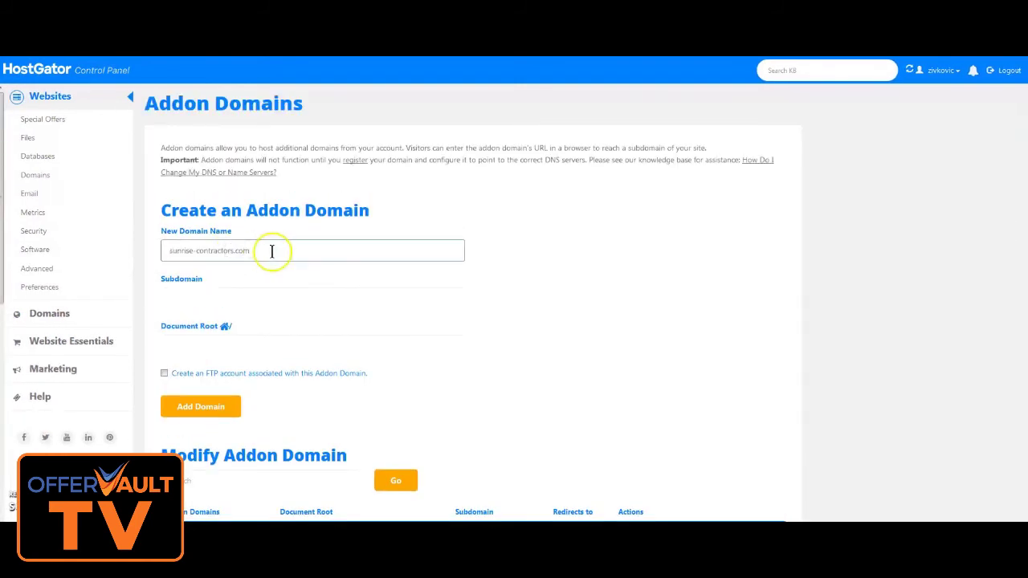
click(259, 295)
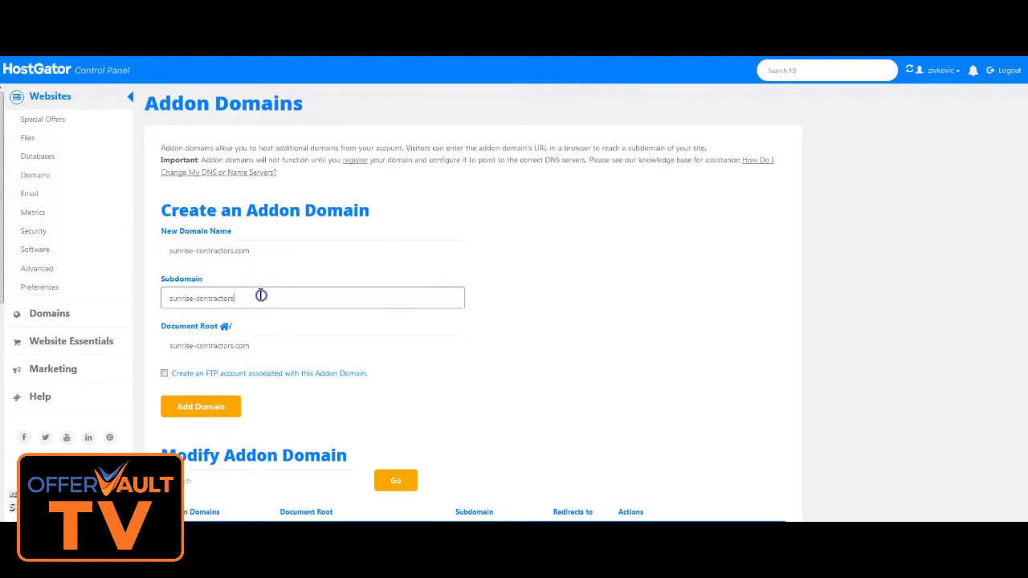
click(191, 411)
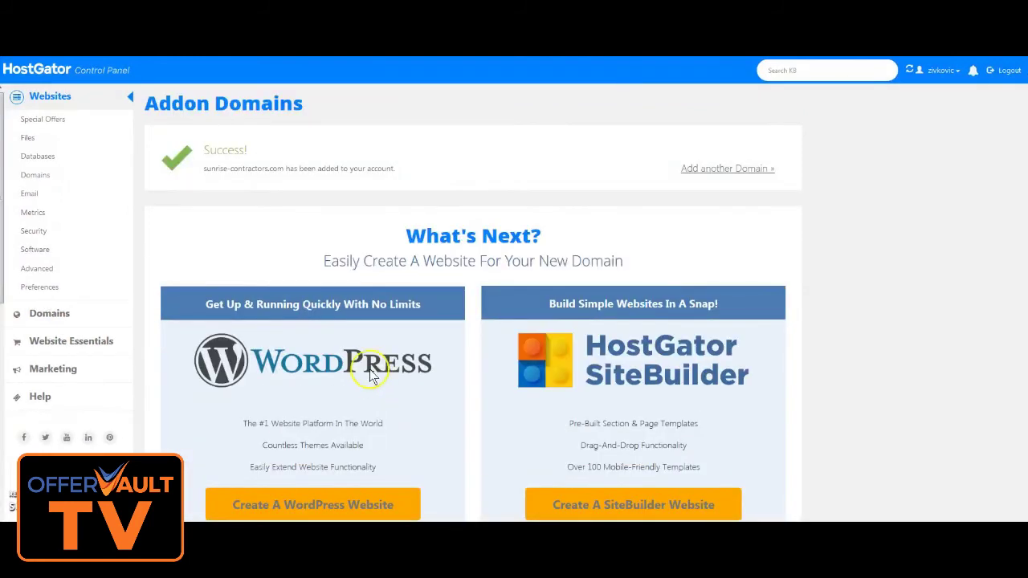
click(370, 378)
scroll(371, 377, down, 1)
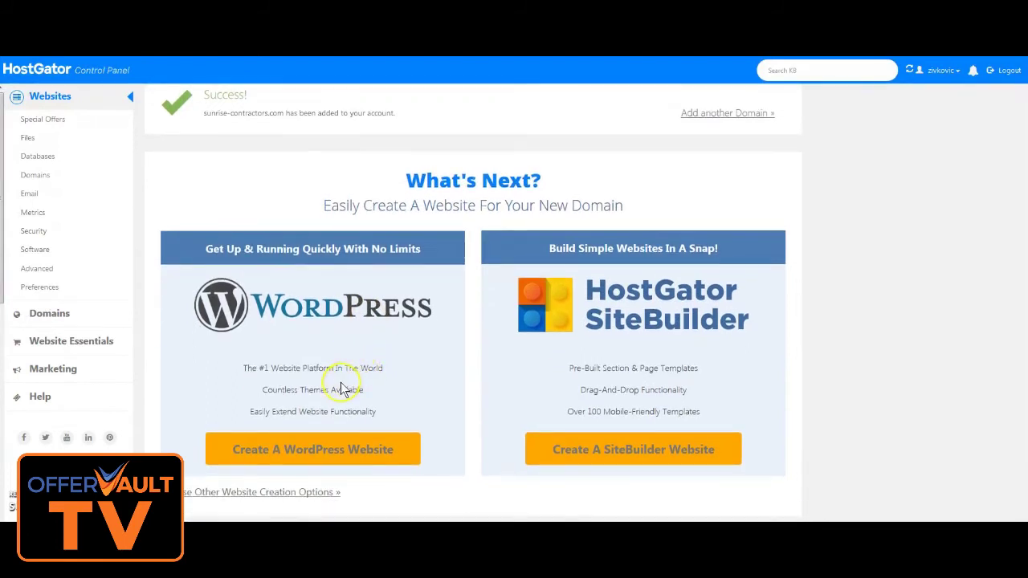
Begin the WordPress 5.0.3 installer and select sunrise-contractors.com as the installation domain
click(342, 450)
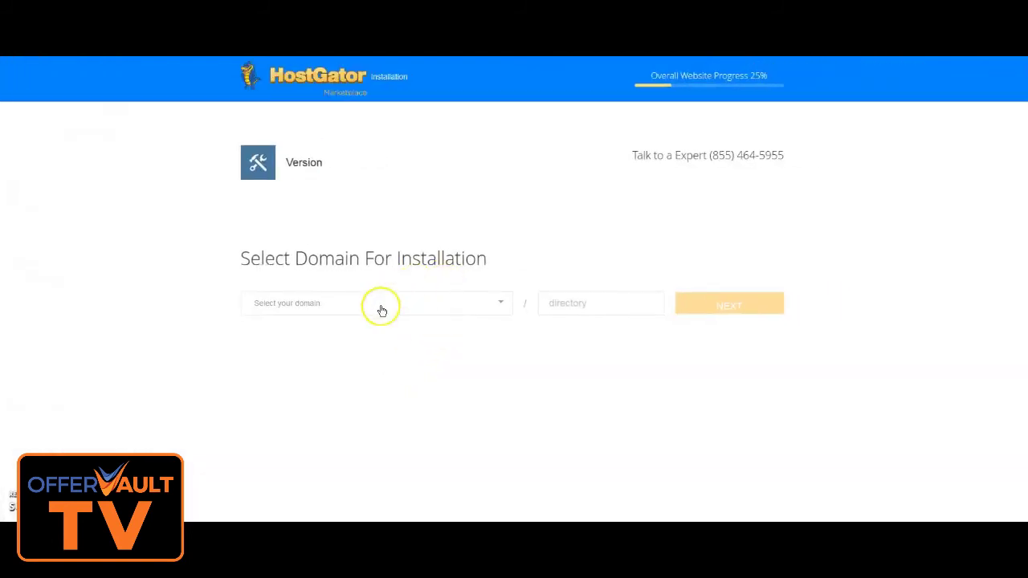
click(381, 308)
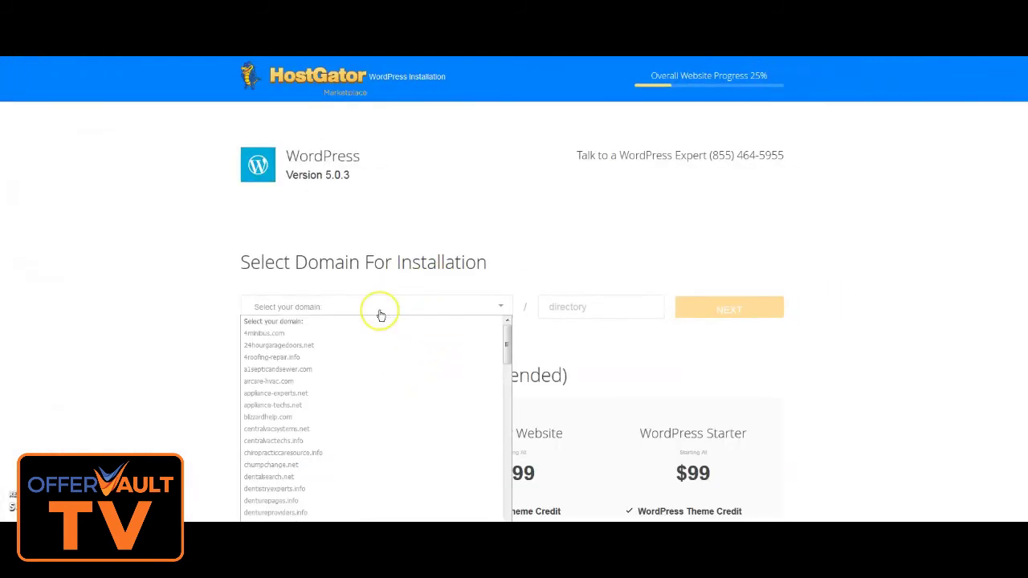
scroll(365, 361, down, 3)
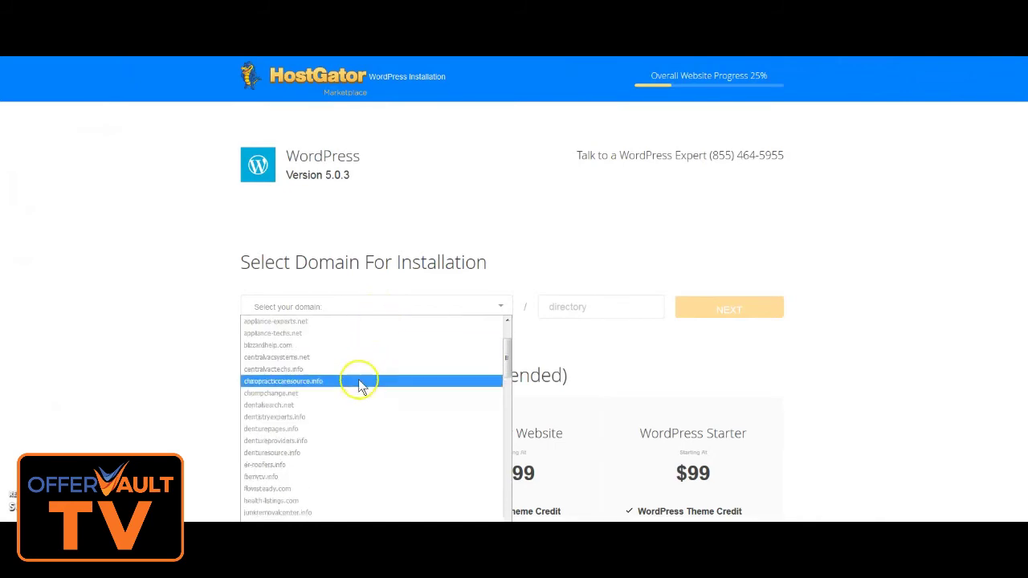
scroll(353, 389, down, 1)
scroll(348, 396, down, 1)
scroll(345, 399, down, 1)
scroll(329, 433, down, 1)
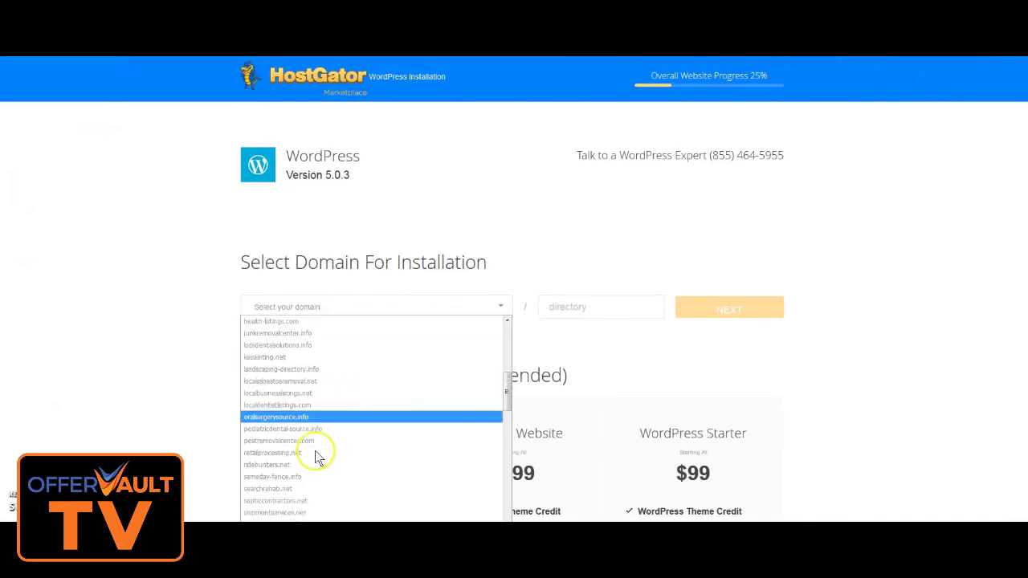
scroll(315, 456, down, 1)
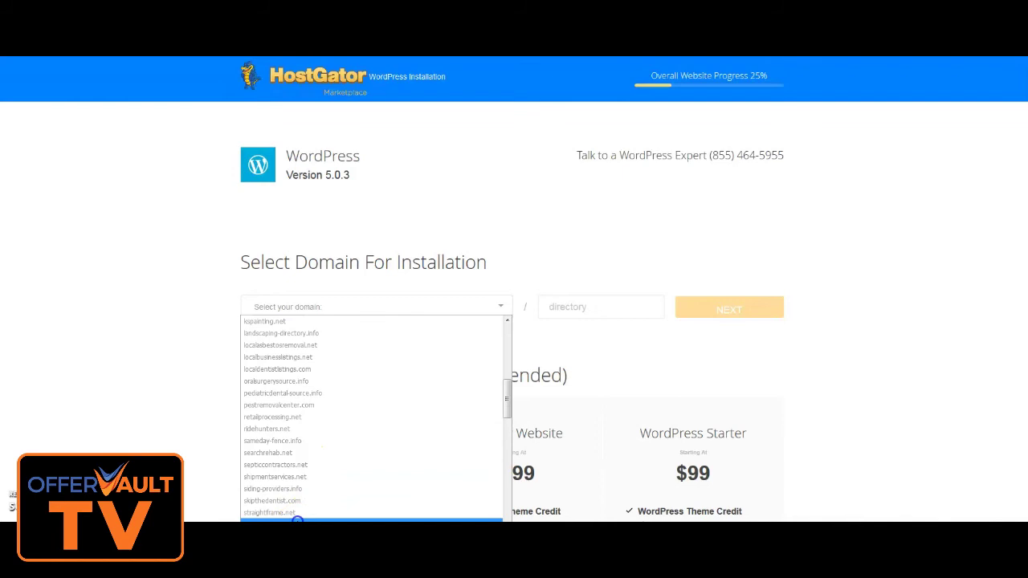
click(295, 514)
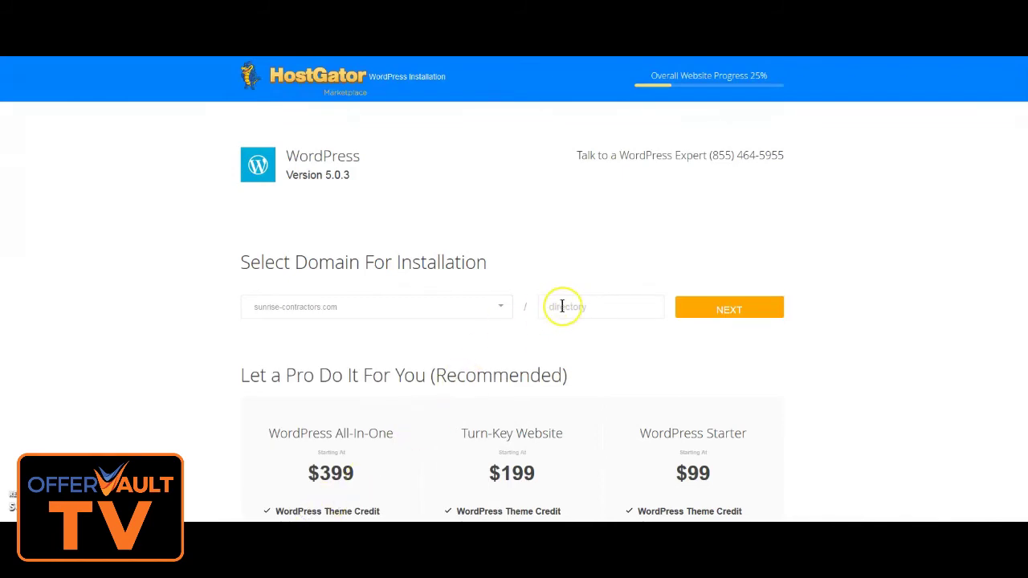
Enter admin name Matt with the saved email, accept the terms, and install WordPress
click(722, 309)
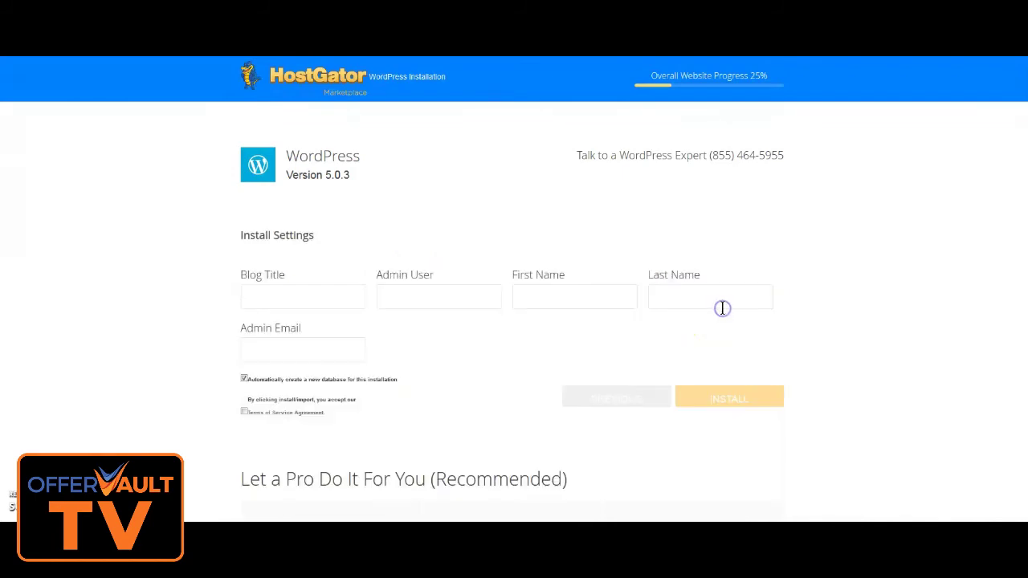
click(383, 289)
text(Matt)
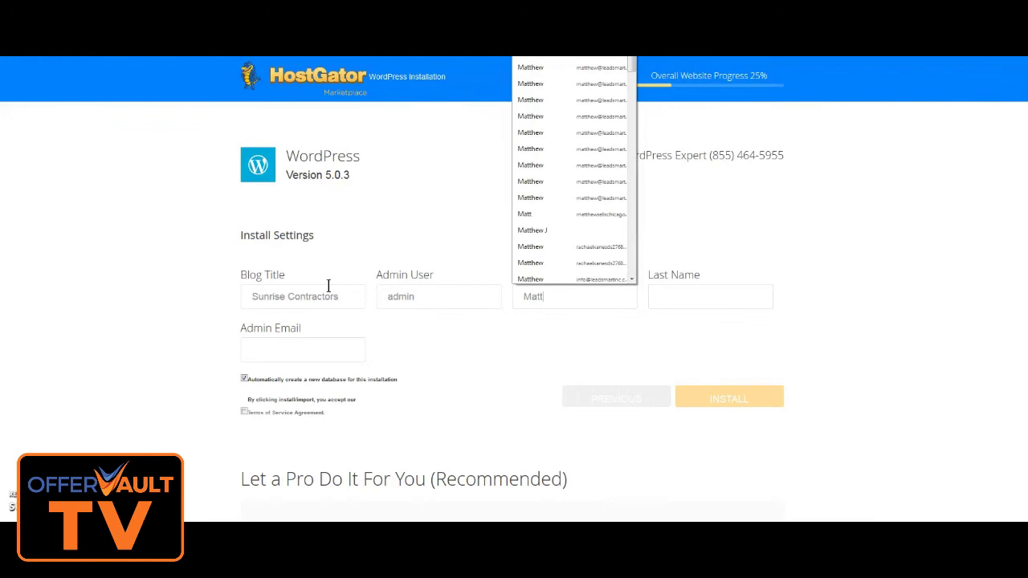
click(551, 80)
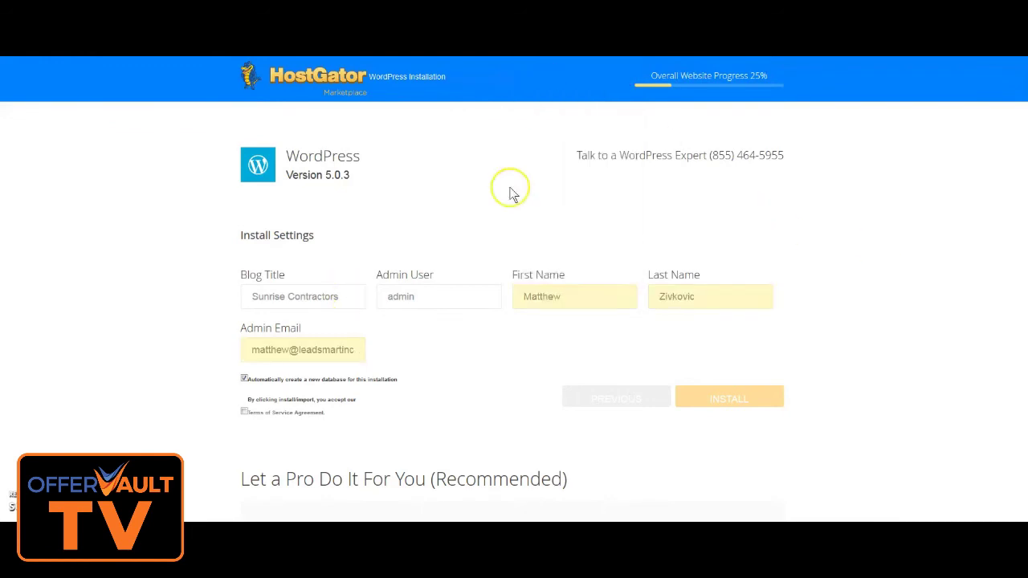
click(244, 411)
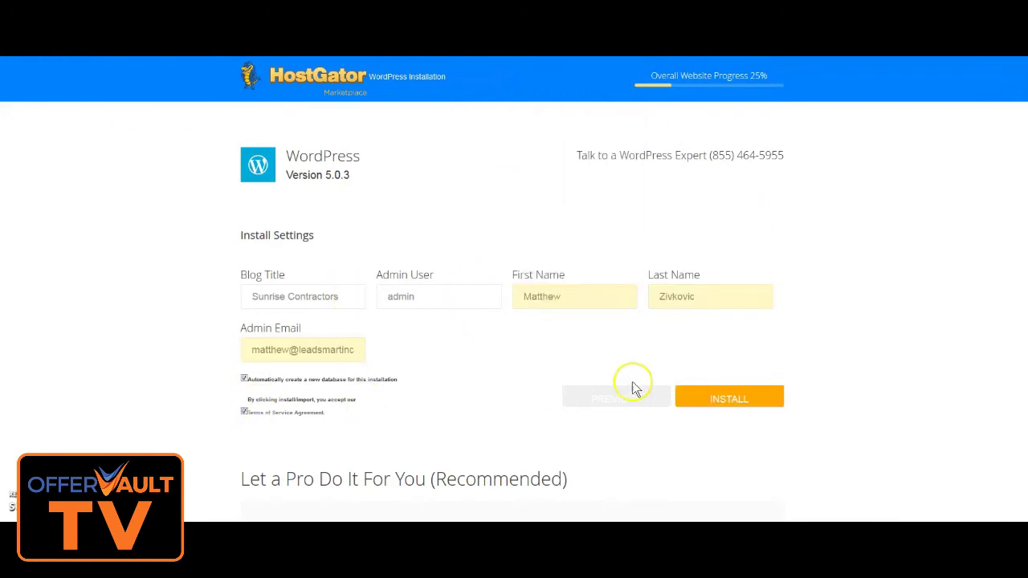
click(720, 401)
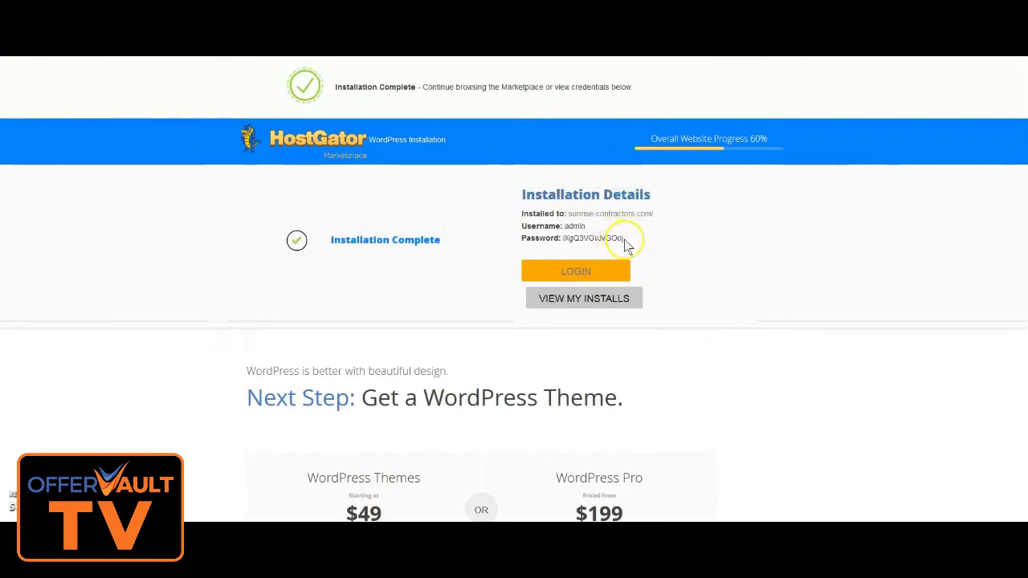
Copy the admin username and password, then the installed site URL, from the installation details
drag(625, 241, 525, 224)
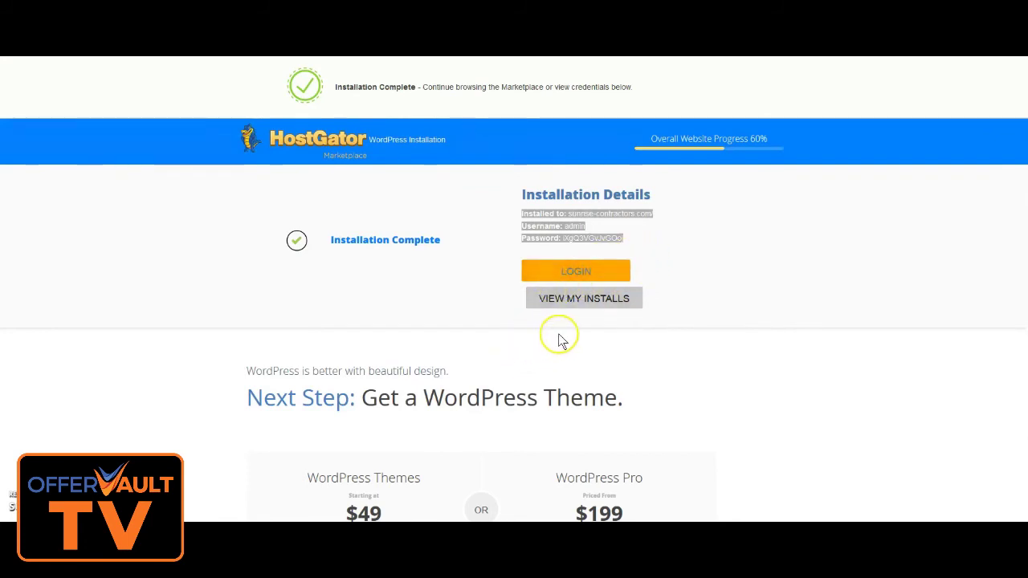
click(681, 254)
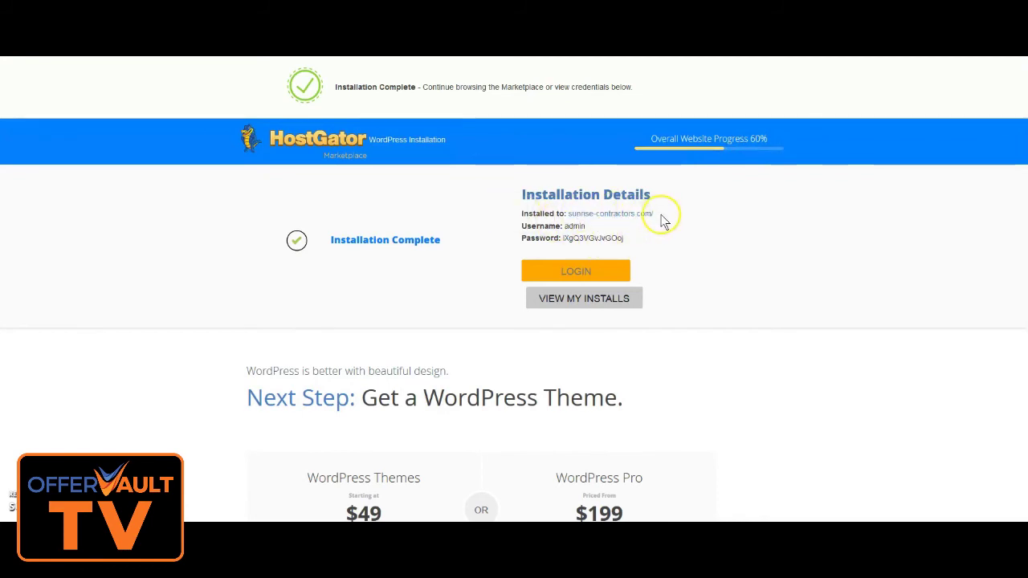
drag(653, 214, 574, 219)
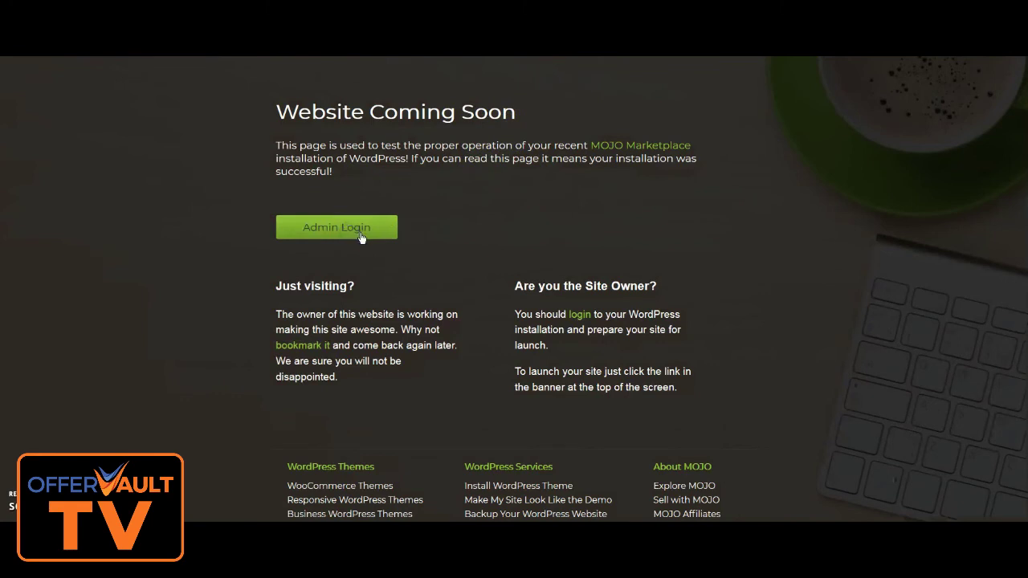
On the WordPress admin login, enter username 'admin' with the pasted password and submit
click(404, 230)
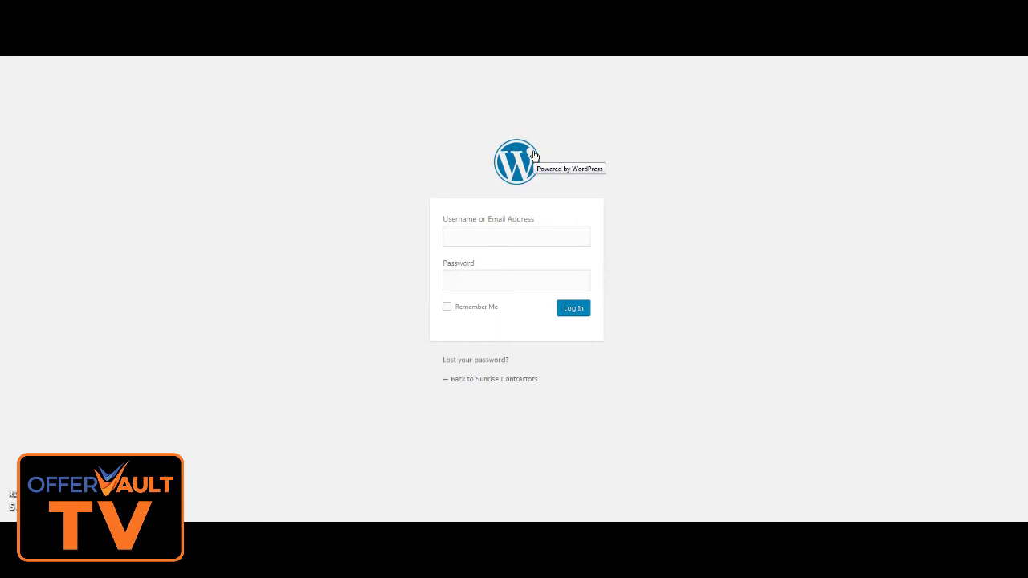
click(508, 276)
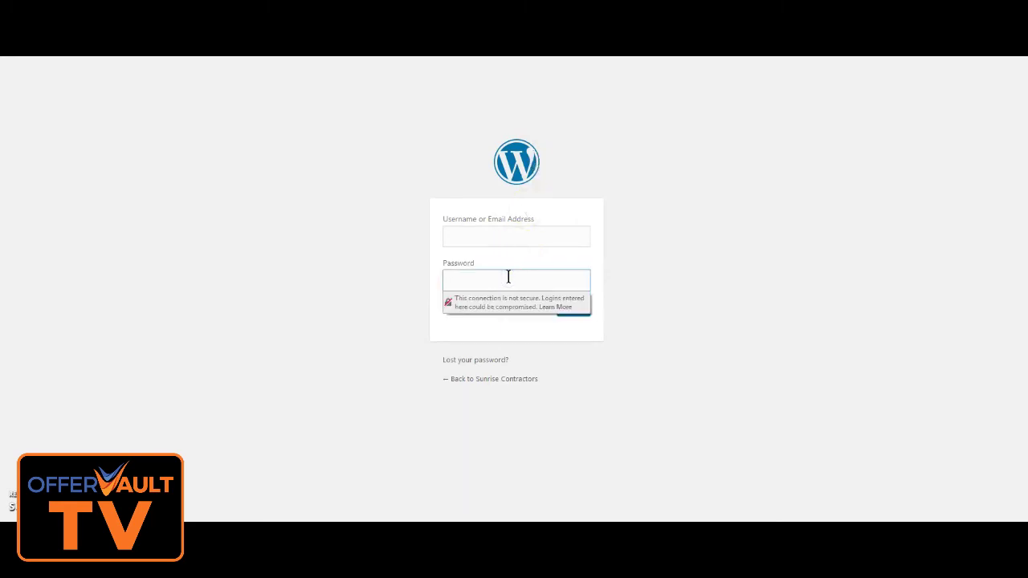
key(ctrl+v)
click(507, 234)
text(a)
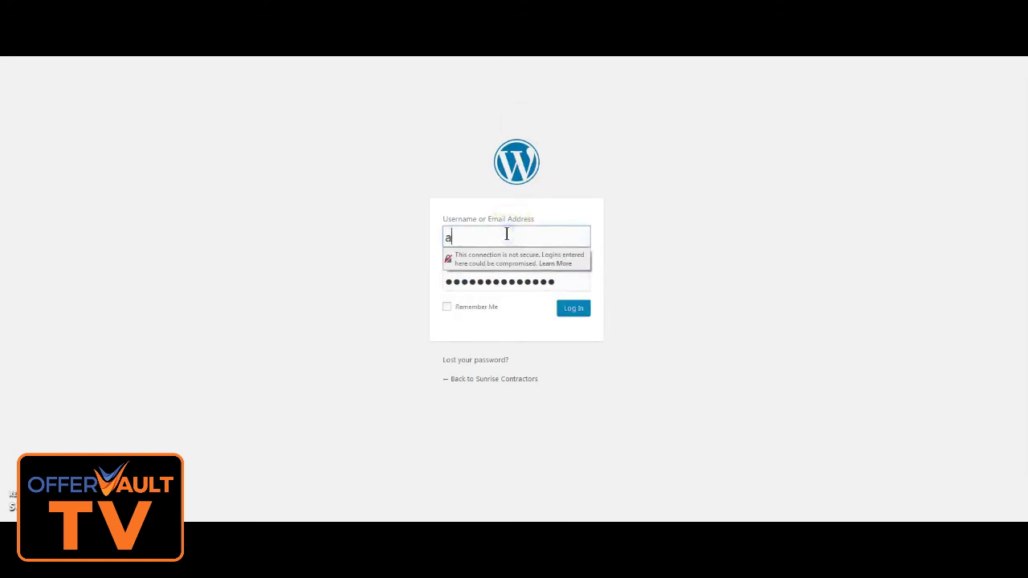
text(dmin)
key(Return)
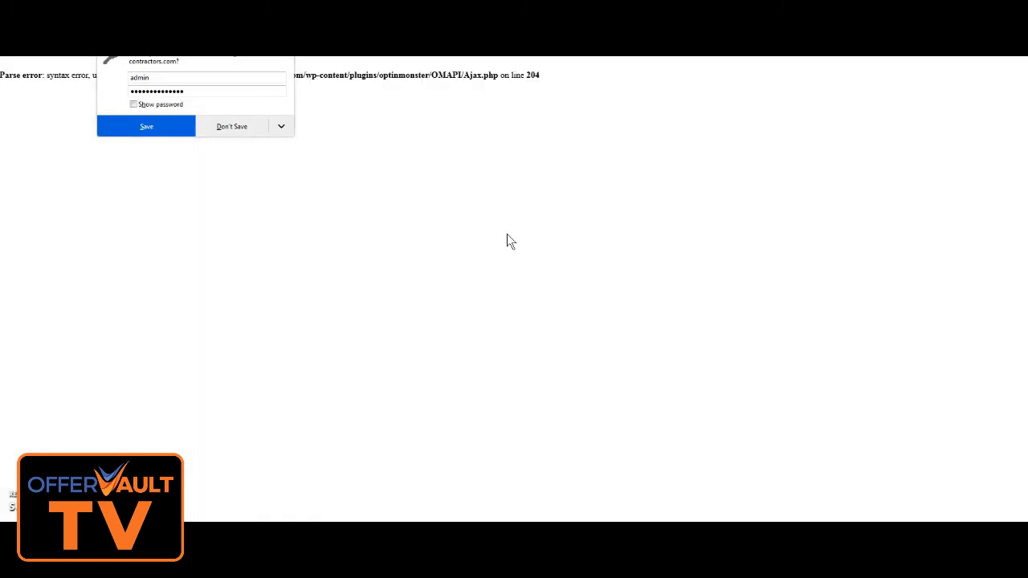
Save the login in Firefox and reload past the parse error to the Dashboard
click(163, 134)
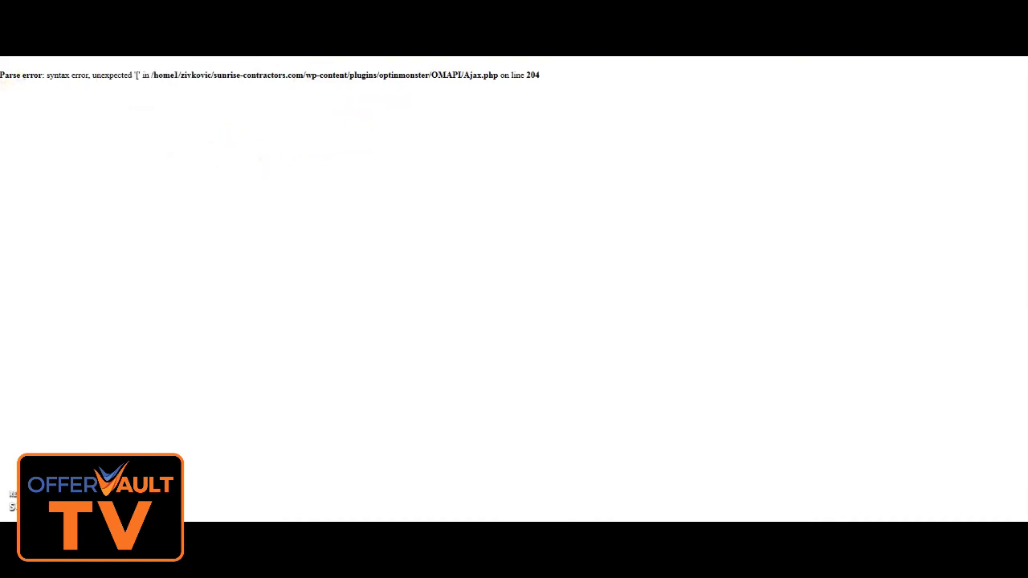
key(F5)
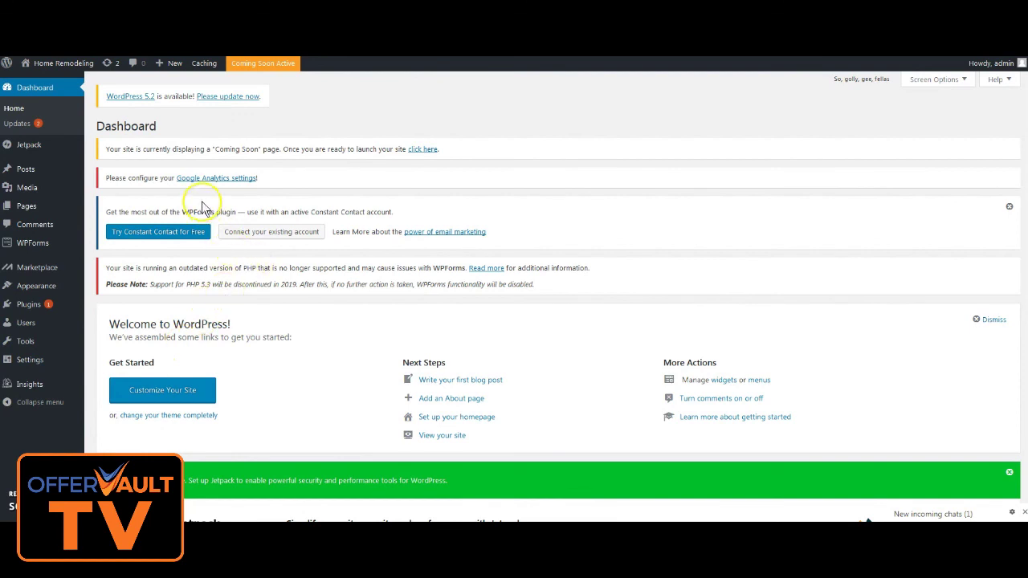
Visit the Home Remodeling front end to see the default 'Hello world!' post
click(69, 66)
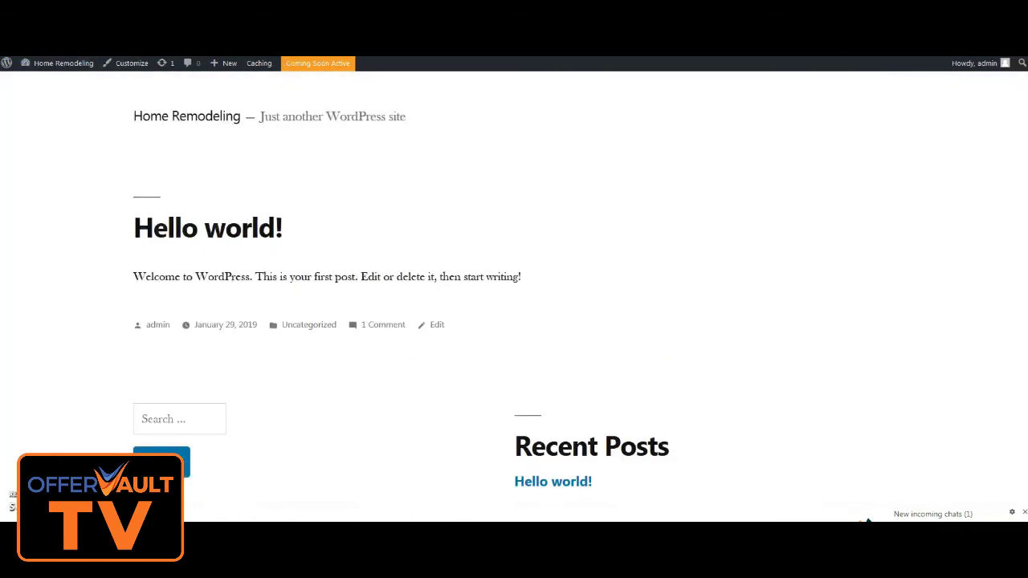
scroll(480, 314, down, 4)
scroll(477, 333, up, 2)
scroll(475, 329, up, 2)
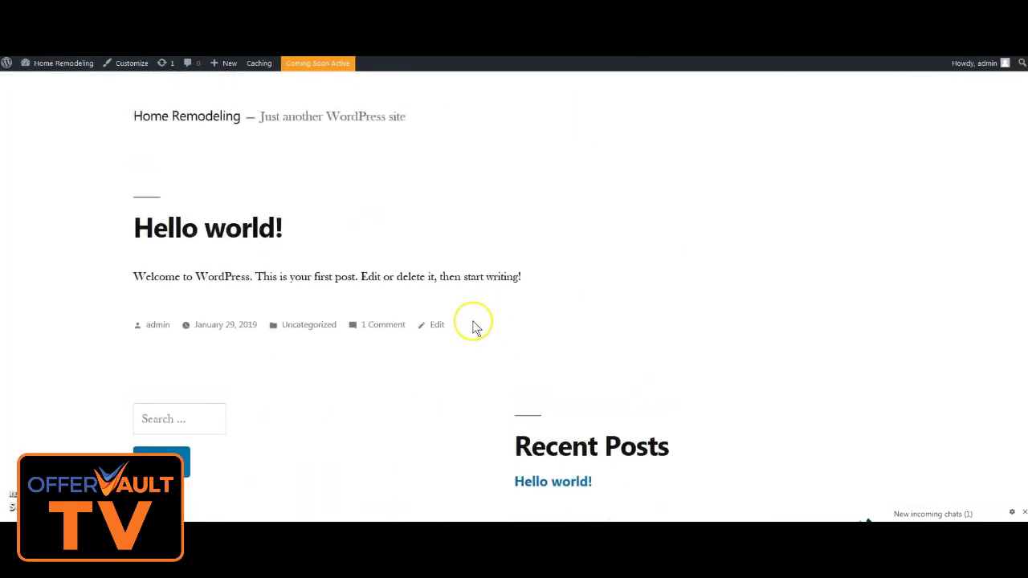